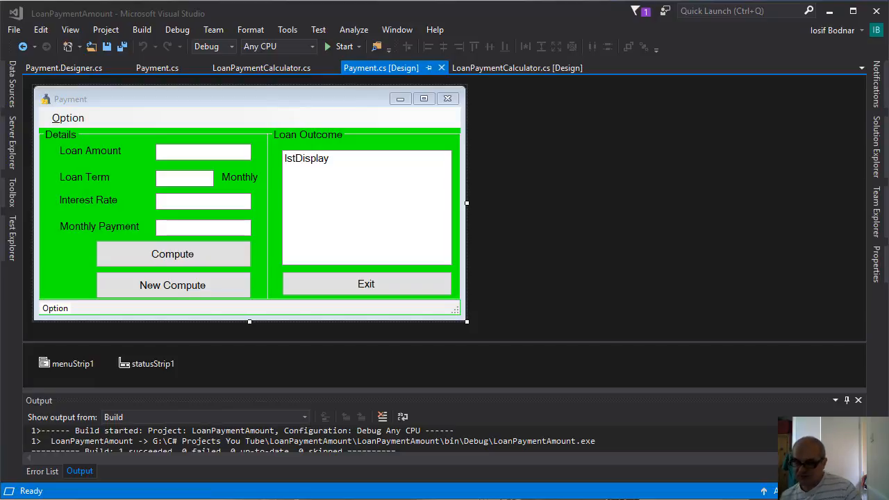
Start adding a new project to the LoanPaymentAmount solution and show the Visual Studio Installer templates under Other Project Types
left_click(877, 153)
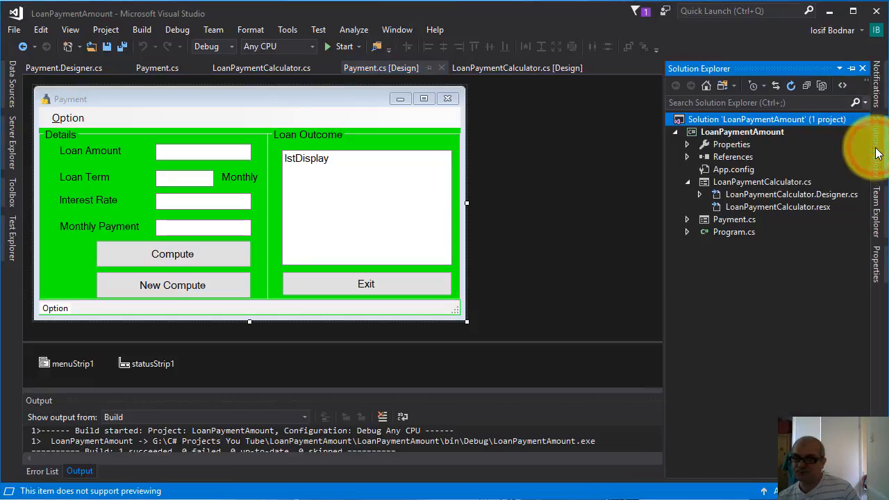
right_click(713, 123)
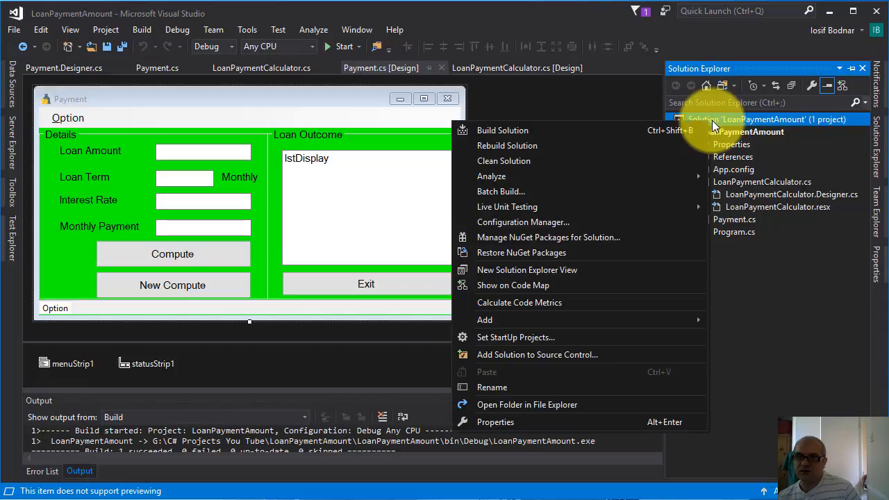
mouse_move(581, 321)
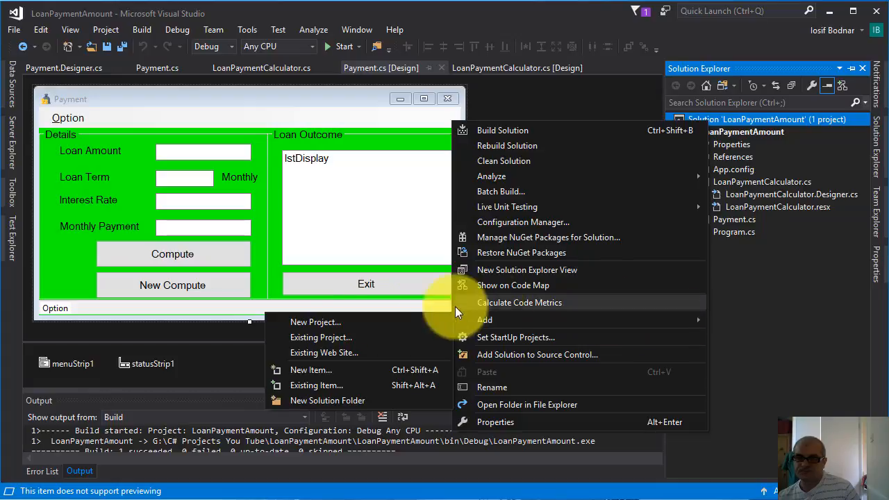
left_click(314, 323)
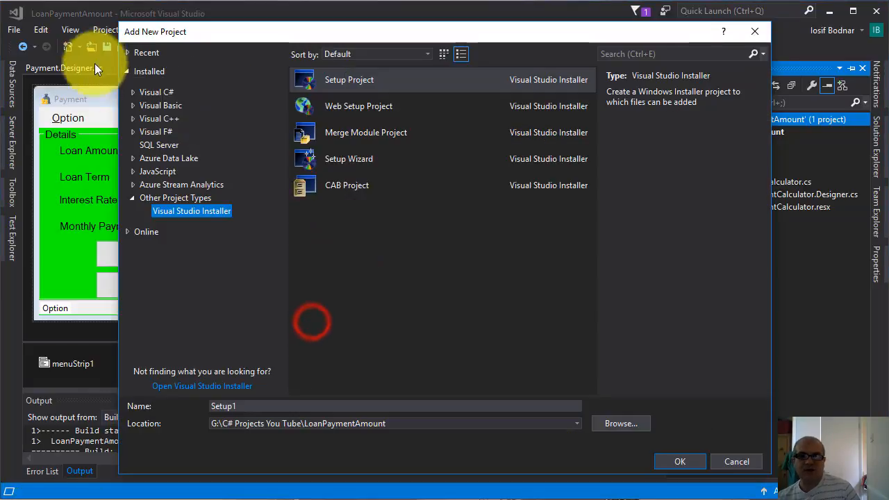
left_click(163, 198)
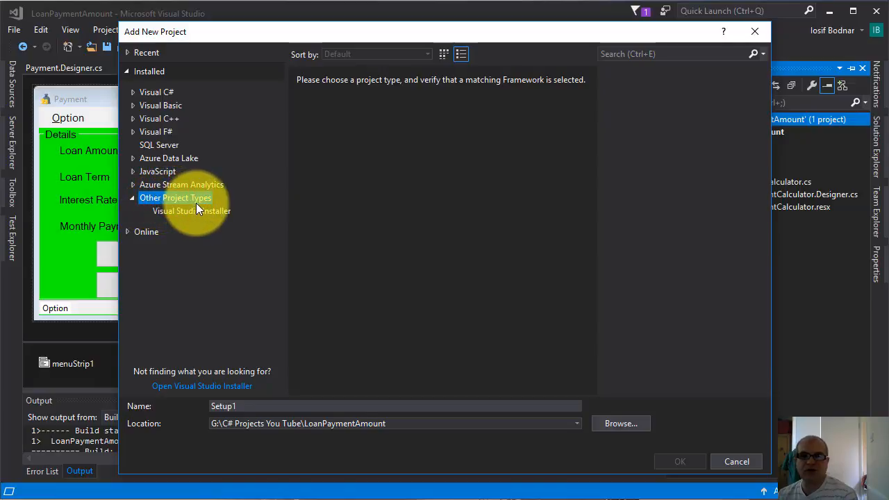
left_click(192, 212)
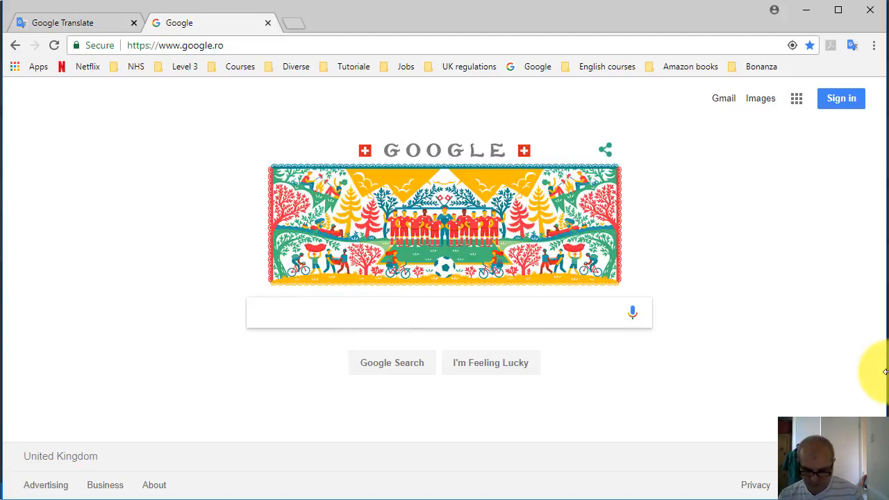
Switch to Chrome and search Google for "visual studio installer"
type("visual s")
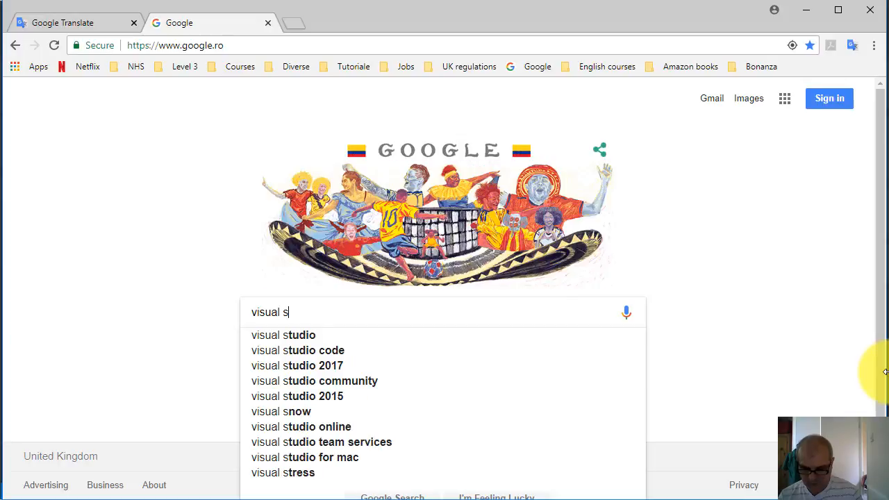
type("tudio inst")
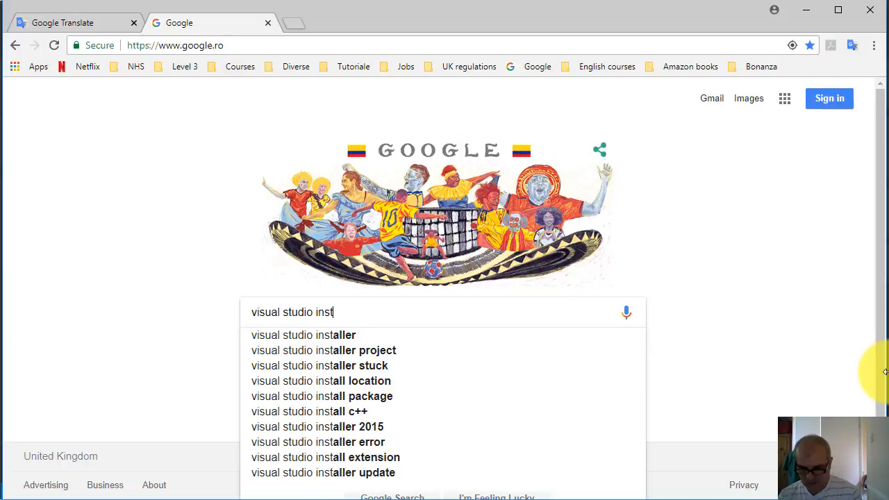
type("aller")
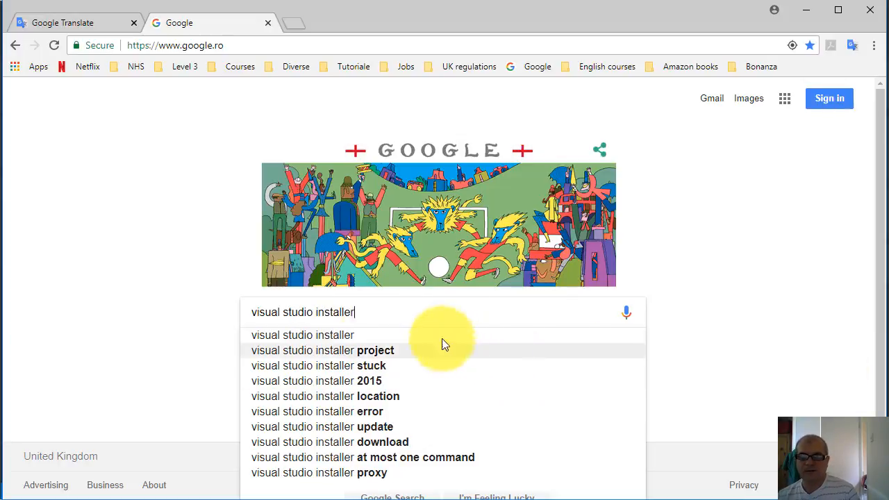
left_click(363, 334)
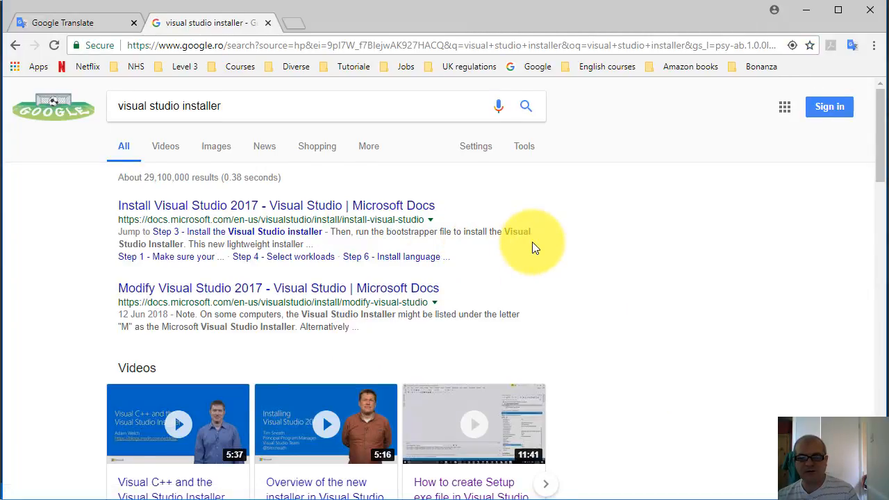
Open the Microsoft Visual Studio 2017 Installer Projects marketplace page, view its download option, and return to Visual Studio
scroll(533, 243, "down", 6)
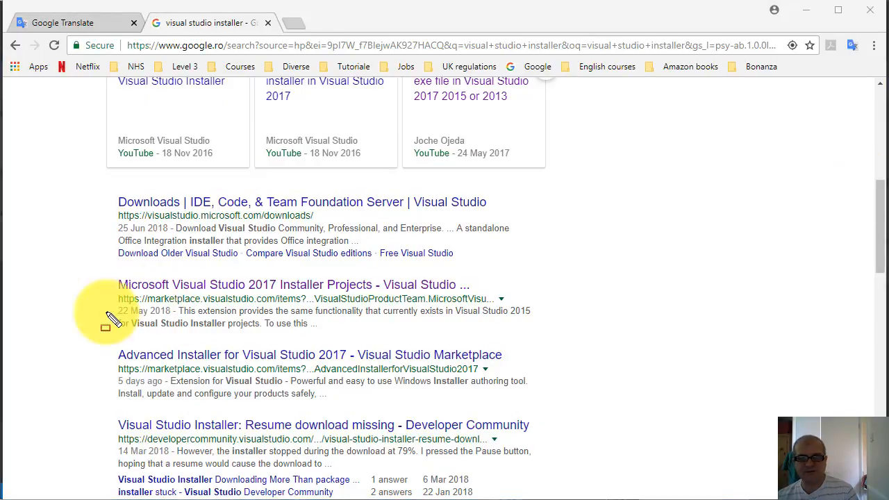
mouse_move(112, 292)
left_mouse_down()
mouse_move(165, 309)
mouse_move(475, 305)
mouse_move(505, 316)
left_mouse_up()
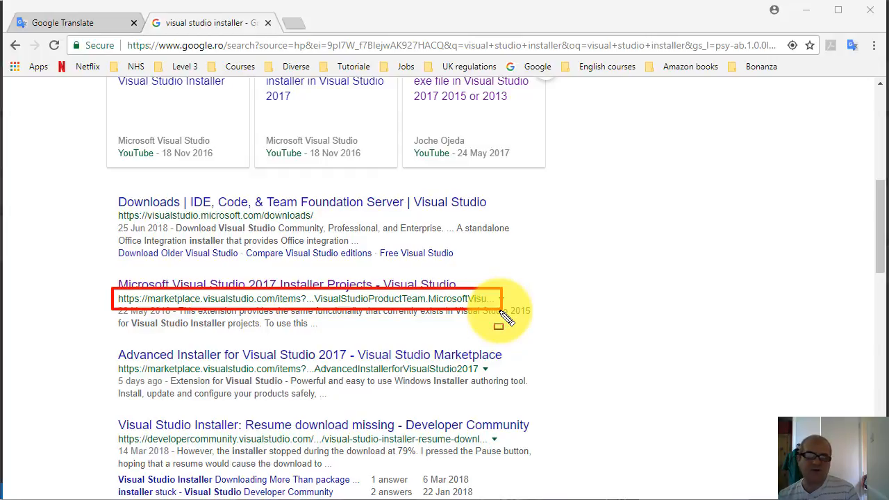
key("Escape")
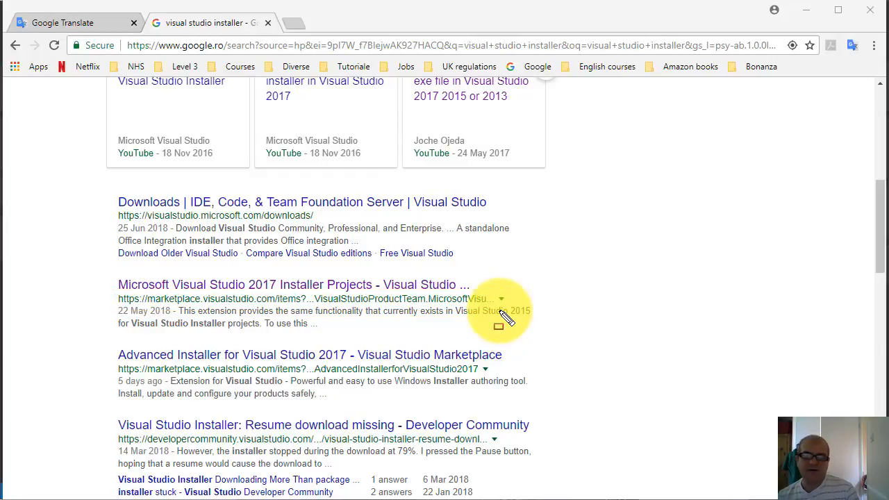
left_click(271, 286)
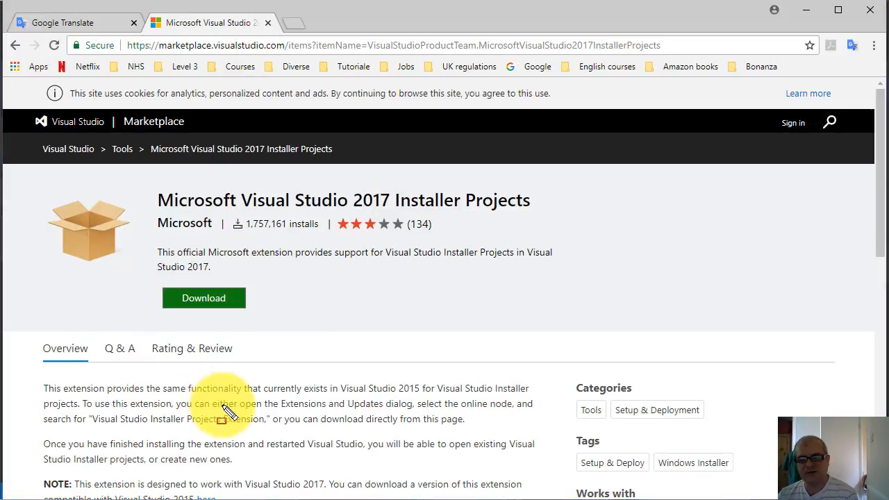
mouse_move(142, 275)
left_mouse_down()
mouse_move(207, 336)
mouse_move(273, 316)
left_mouse_up()
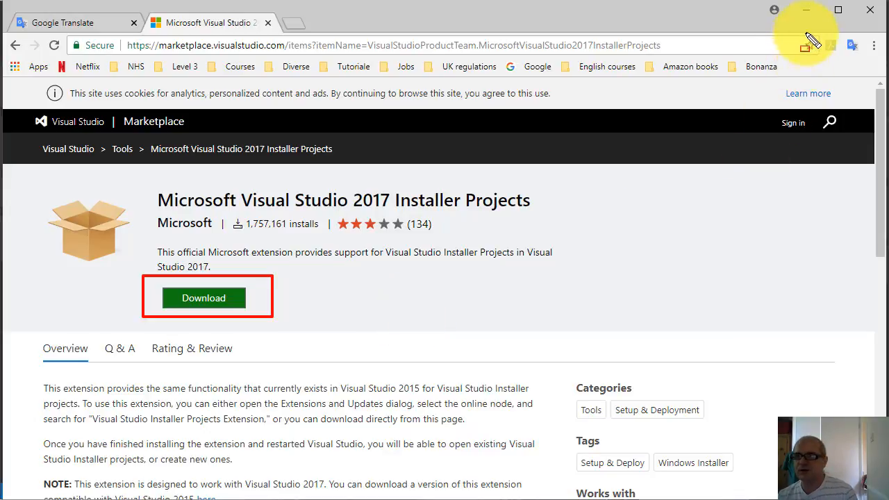
key("Escape")
left_click(806, 11)
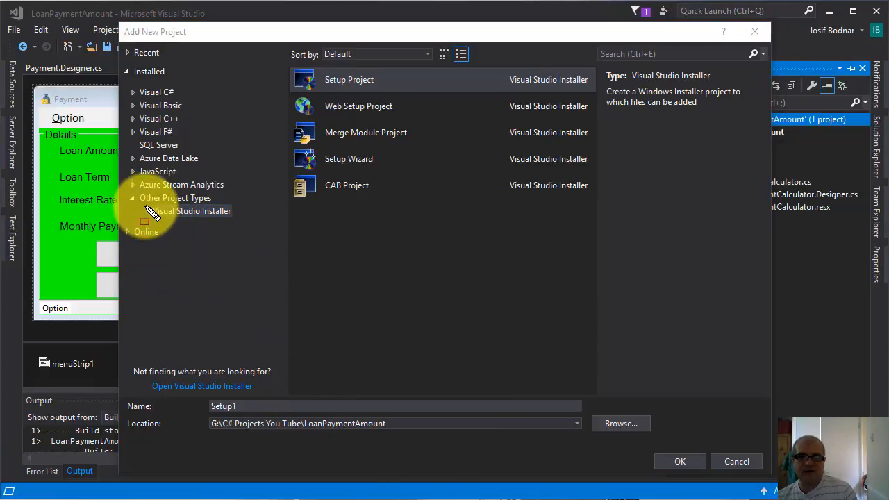
Choose the Setup Project template from the Visual Studio Installer category for the new project
mouse_move(145, 204)
left_mouse_down()
mouse_move(152, 218)
mouse_move(236, 223)
left_mouse_up()
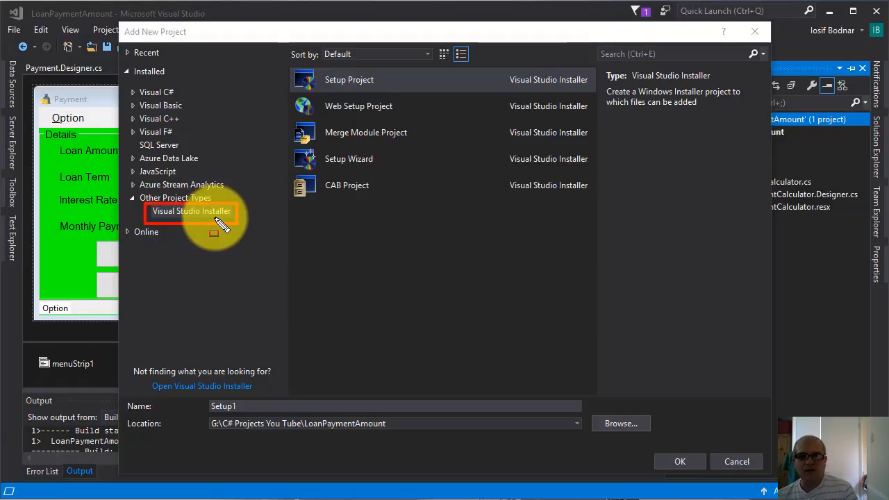
left_click(175, 210)
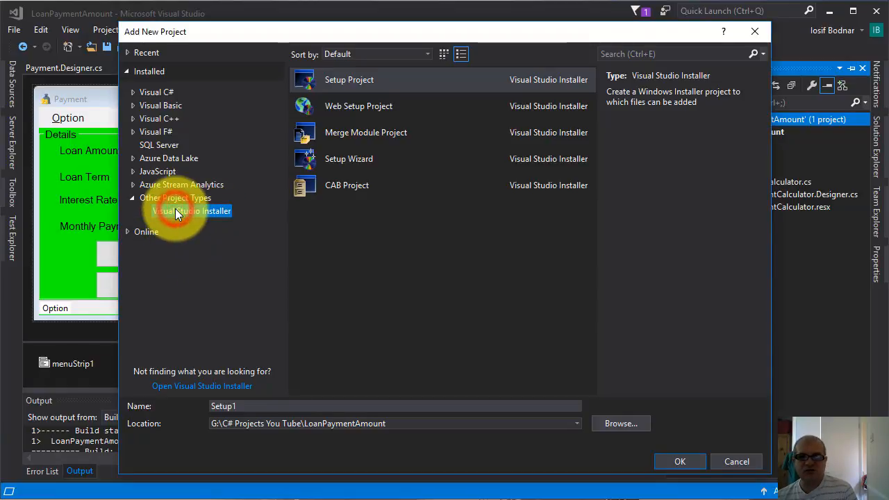
left_click(373, 81)
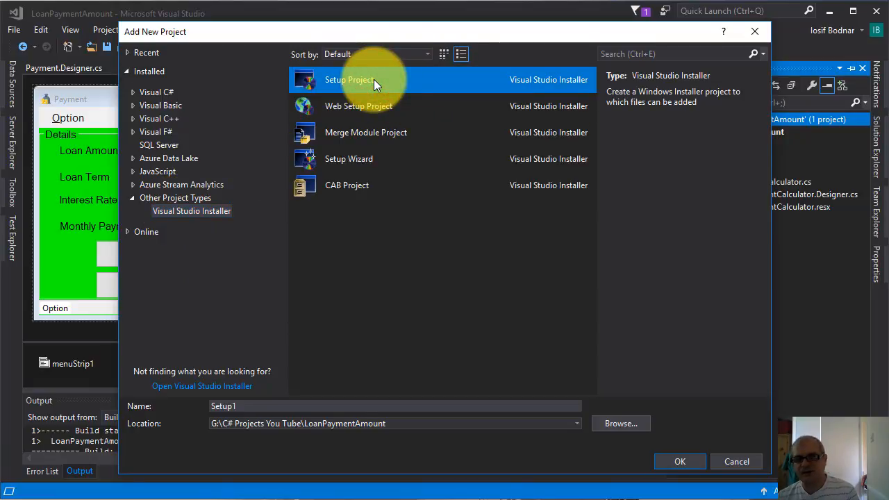
Name the setup project LoanPaymentSetUp and create it in the LoanPaymentAmount solution
left_click(243, 406)
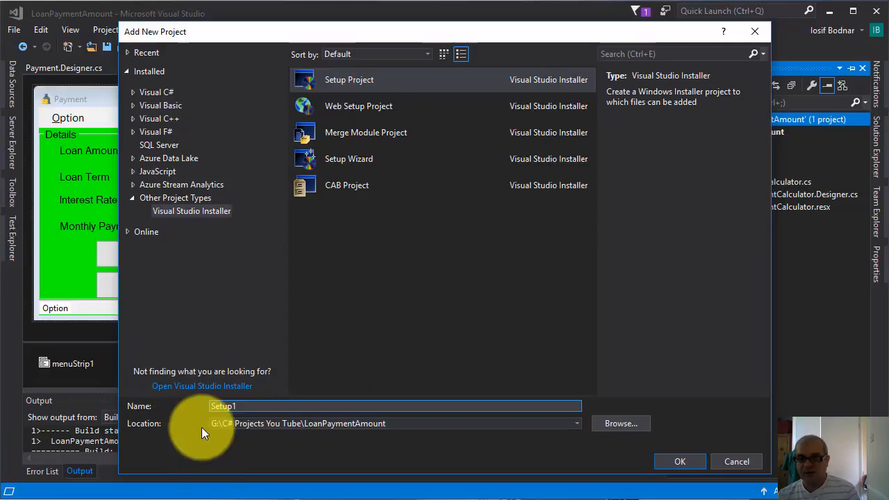
key("BackSpace")
key("BackSpace")
key("BackSpace")
key("BackSpace")
key("BackSpace")
key("BackSpace")
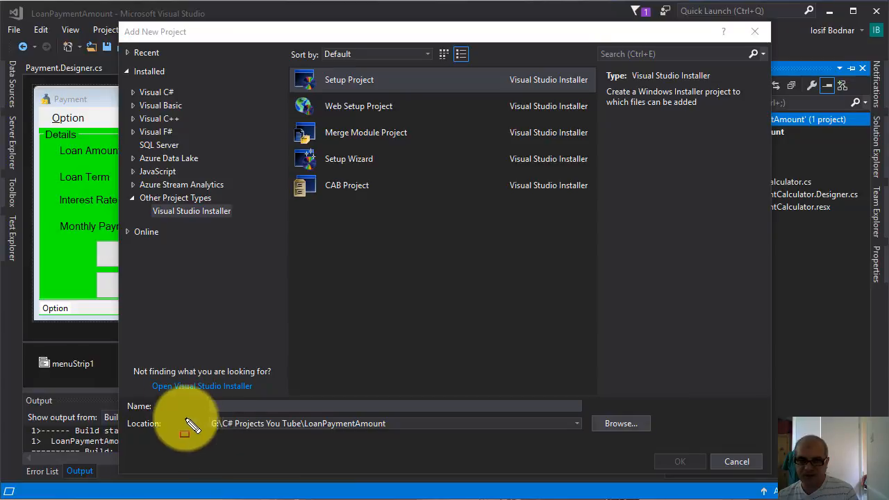
mouse_move(202, 419)
left_mouse_down()
mouse_move(250, 436)
mouse_move(405, 439)
left_mouse_up()
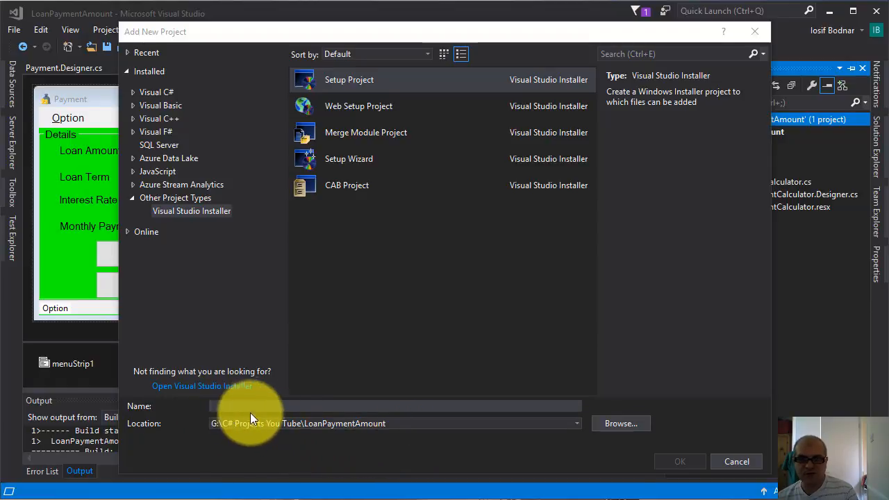
left_click(225, 408)
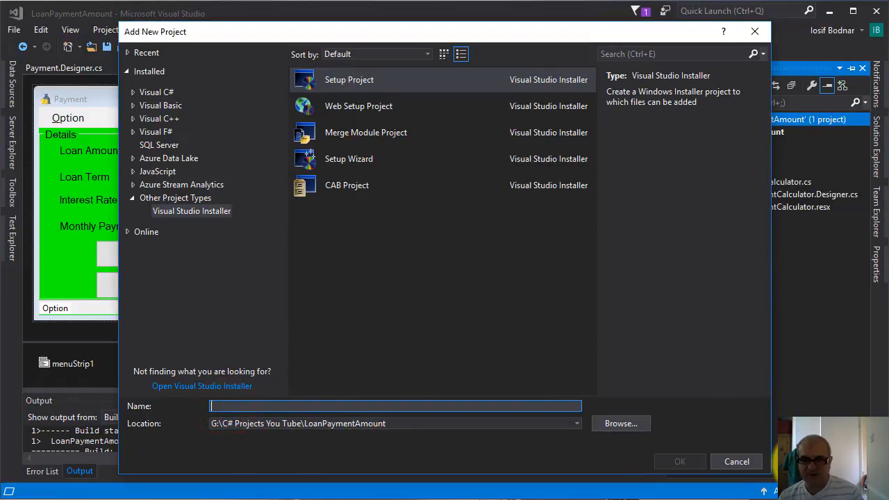
type("L")
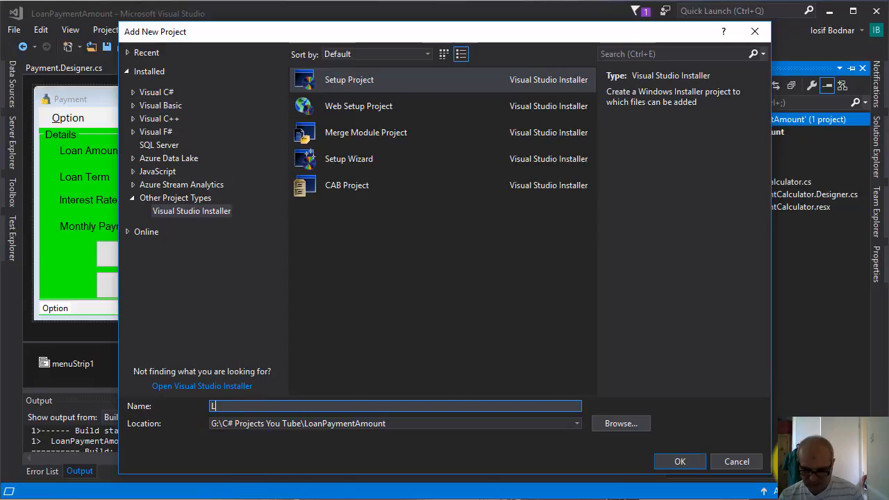
type("oanP")
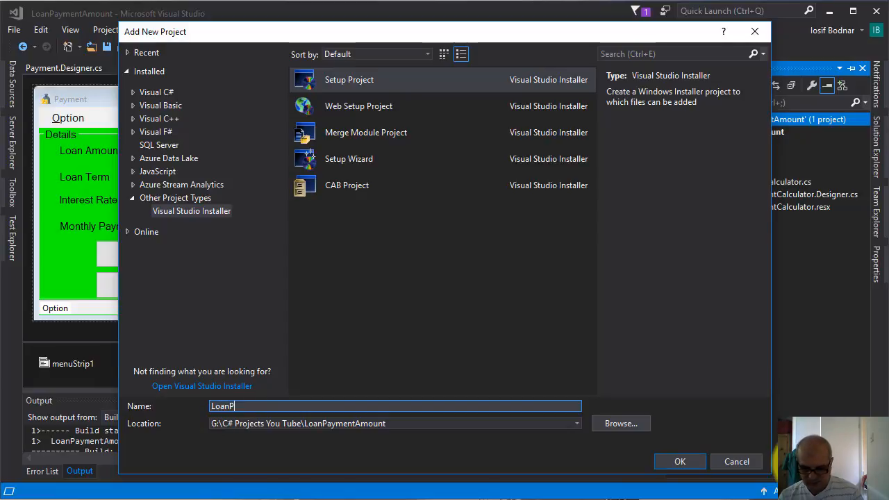
type("aymentSe")
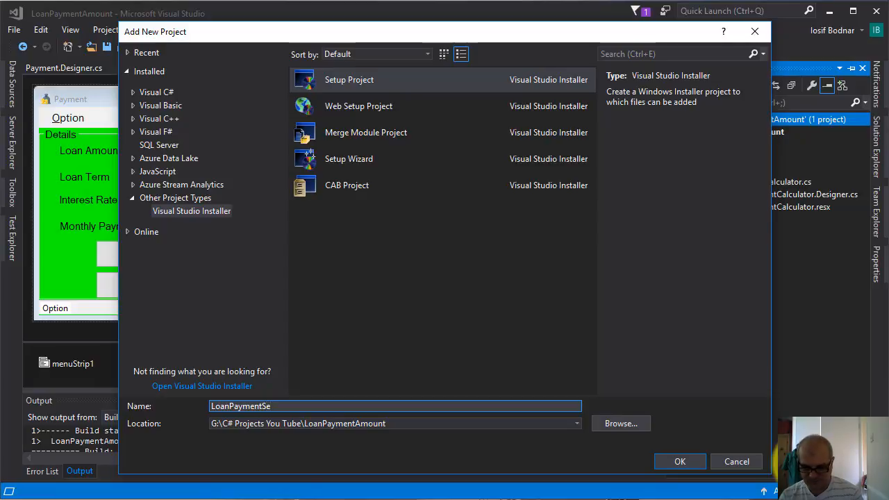
type("tUp")
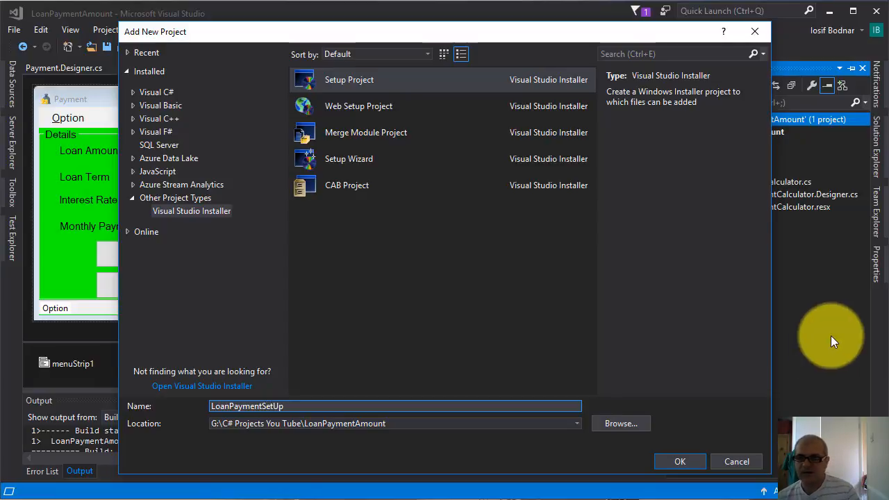
left_click(679, 461)
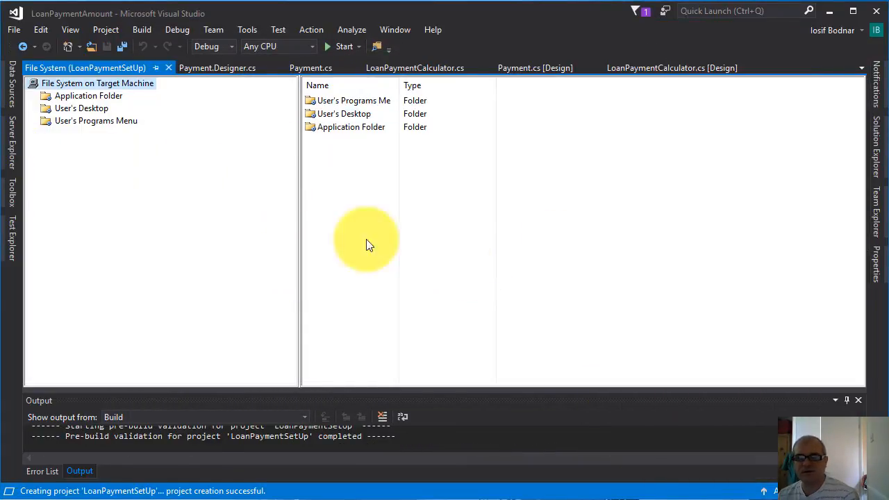
Widen the target machine's folder tree and check the LoanPaymentSetUp project in the solution tree
left_click_drag(299, 220, 387, 223)
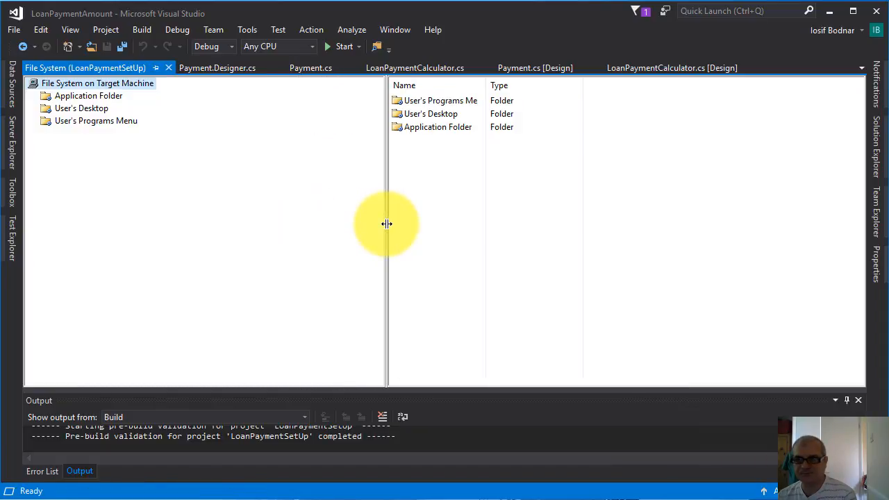
left_click(877, 145)
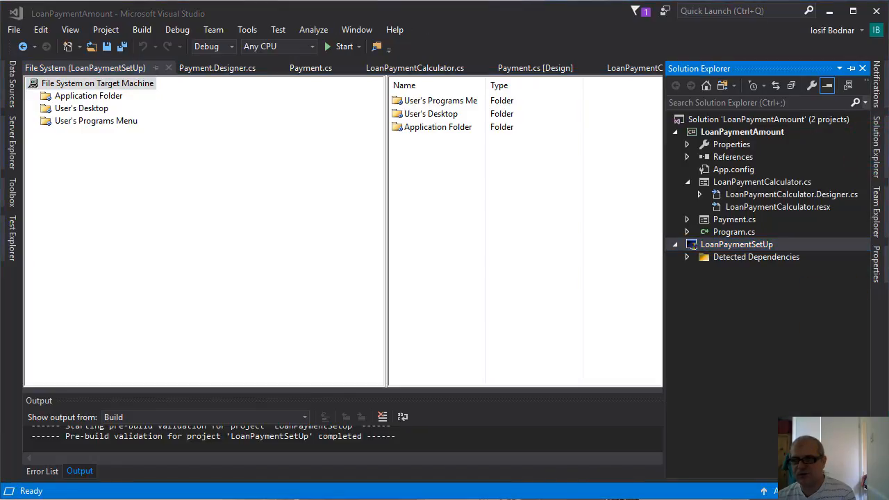
left_click(685, 244)
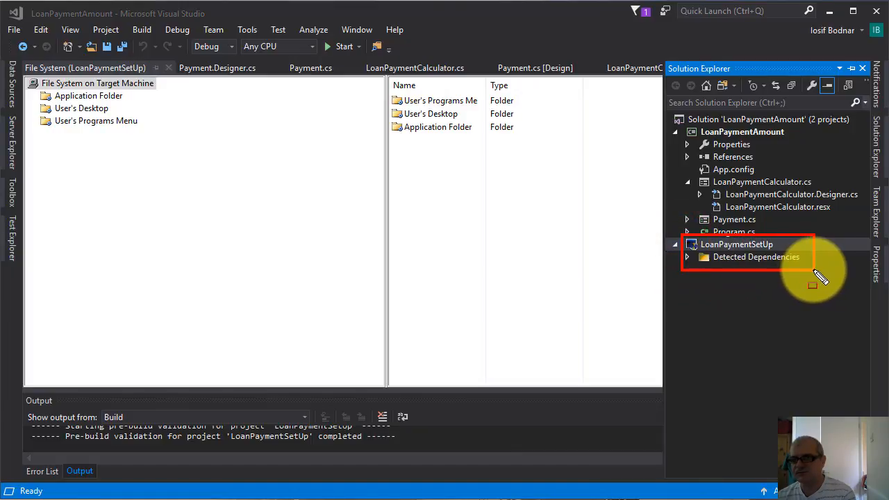
Add the primary output of the LoanPaymentAmount project, with the active configuration, to the Application Folder
right_click(77, 103)
mouse_move(112, 107)
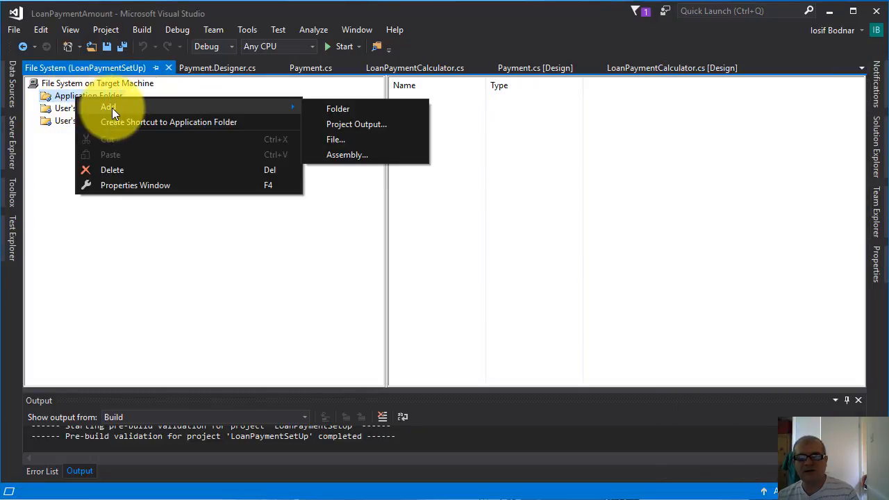
left_click(361, 125)
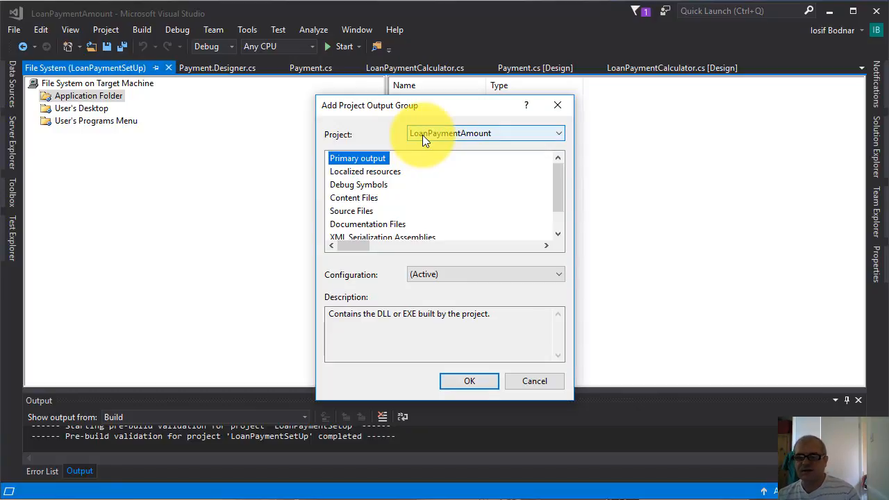
left_click(560, 132)
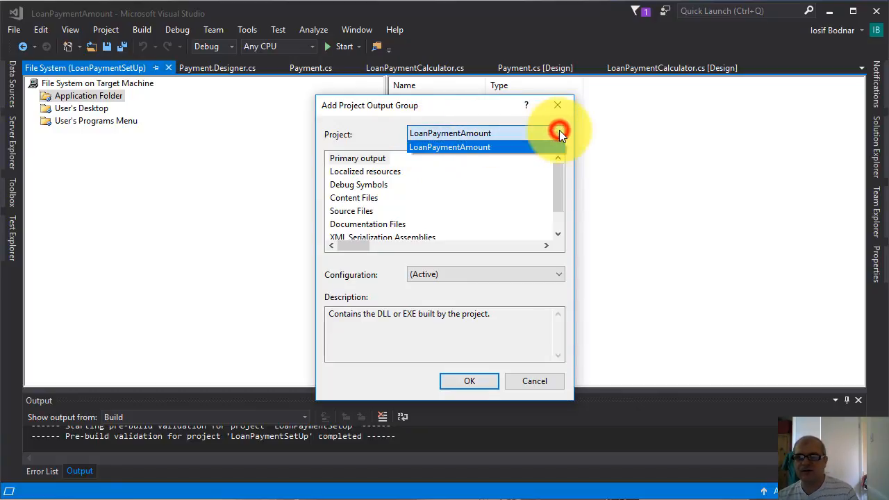
left_click(553, 133)
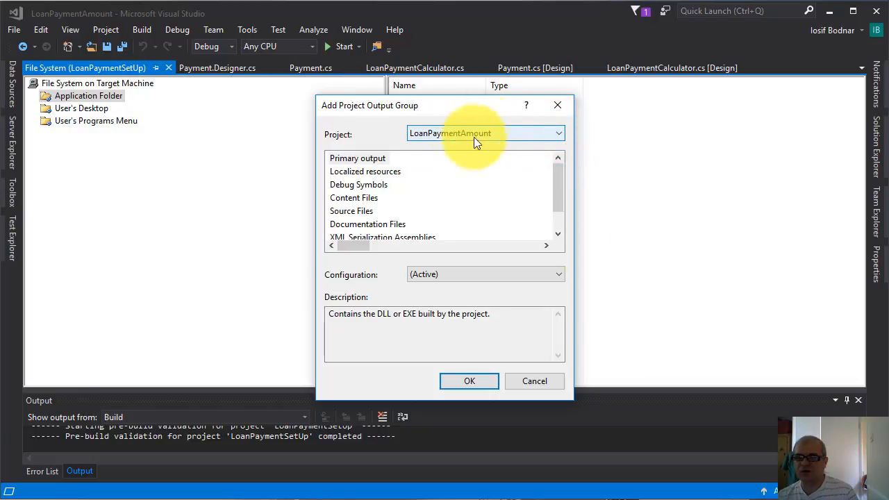
left_click(474, 381)
Create a shortcut in the User's Desktop folder to the LoanPaymentAmount primary output in the Application Folder
key("Down")
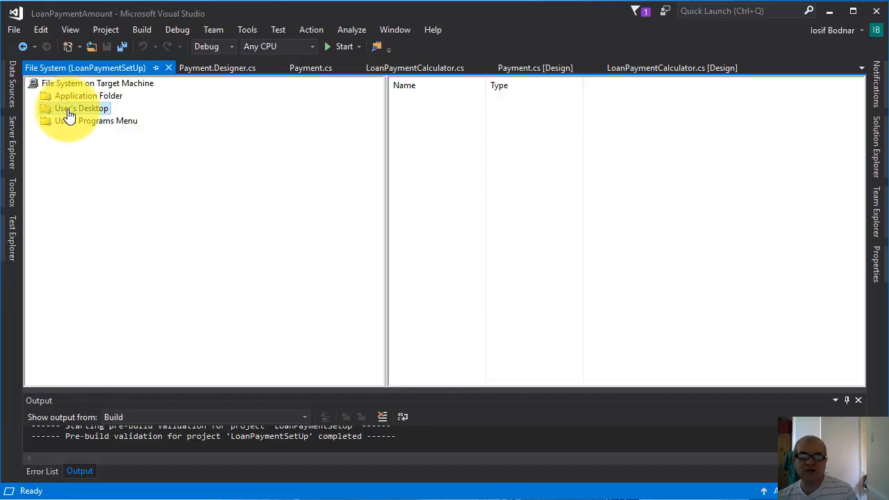
right_click(495, 140)
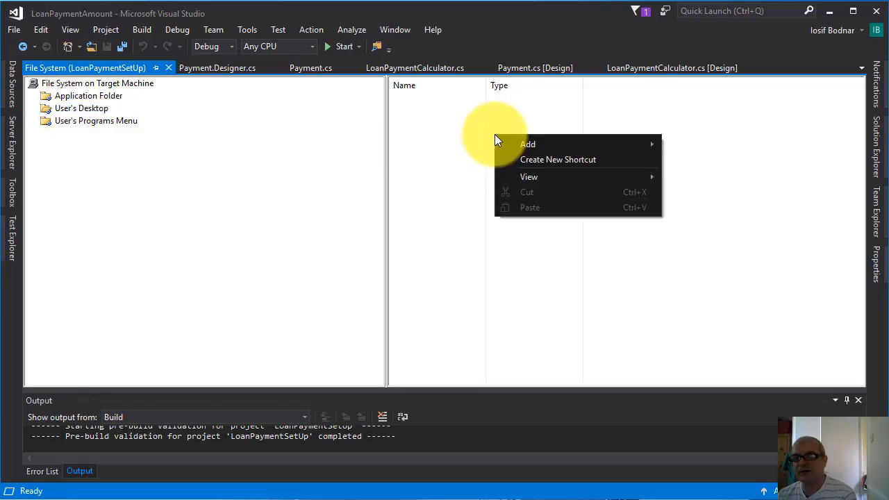
left_click(535, 162)
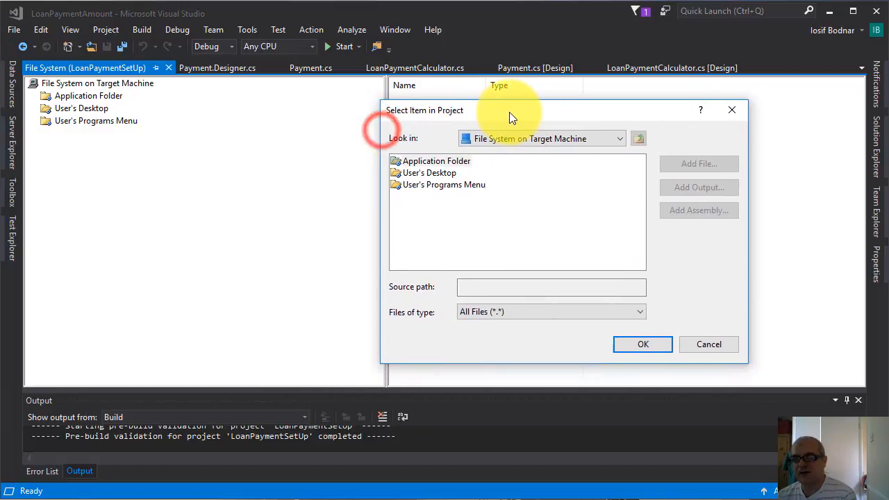
left_click(436, 159)
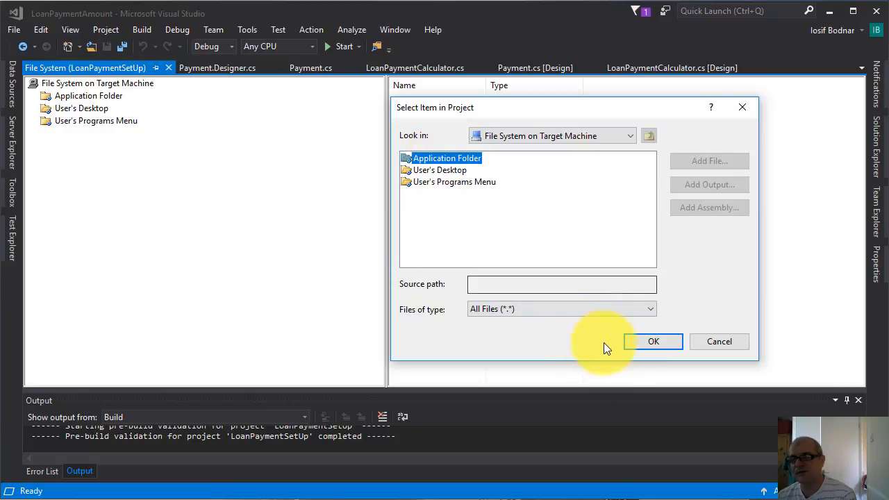
left_click(666, 337)
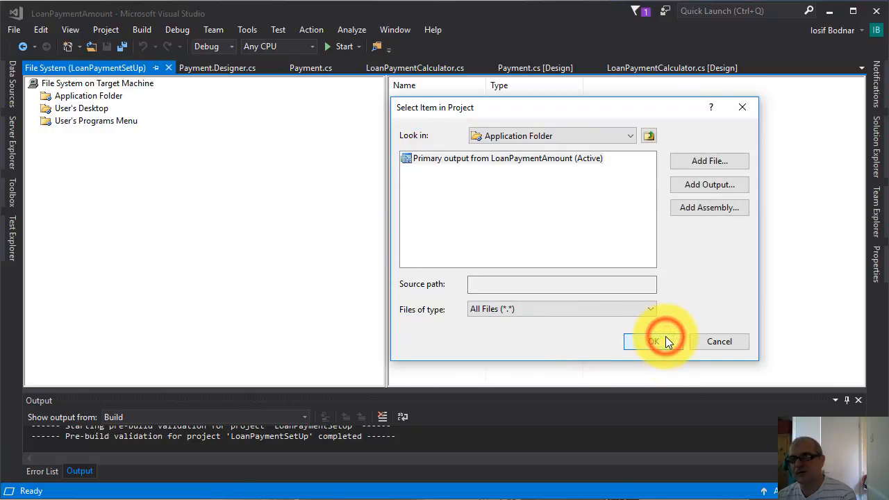
left_click(432, 160)
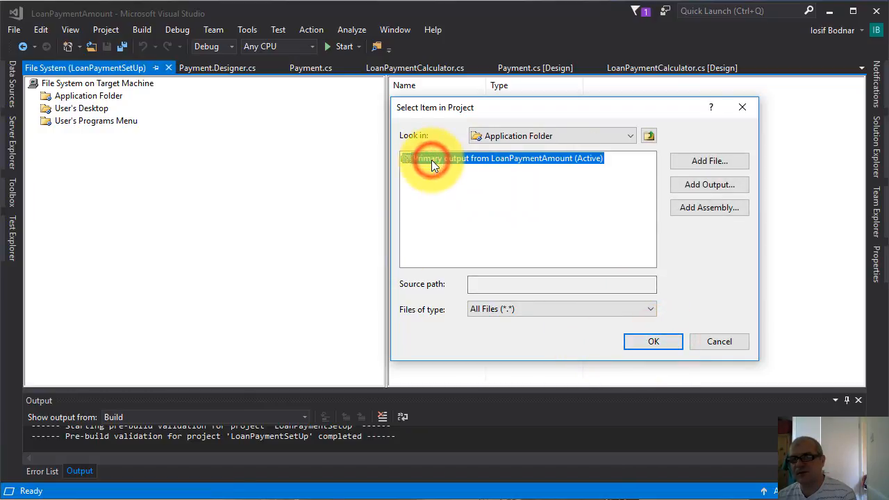
left_click(654, 345)
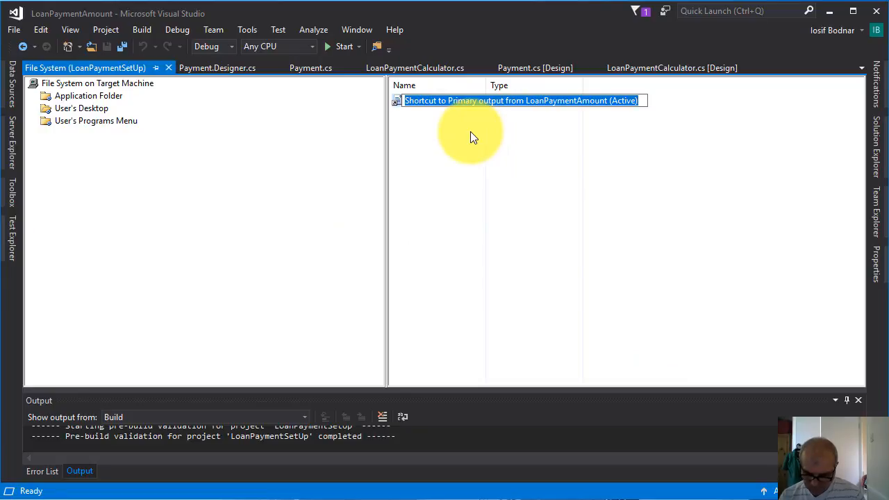
Name the new desktop shortcut LoanPayment
type("Loan")
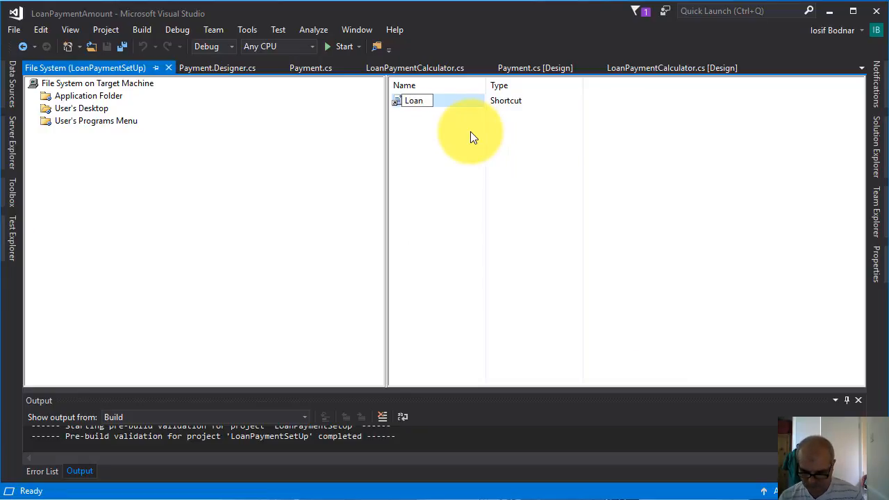
type("Paymen")
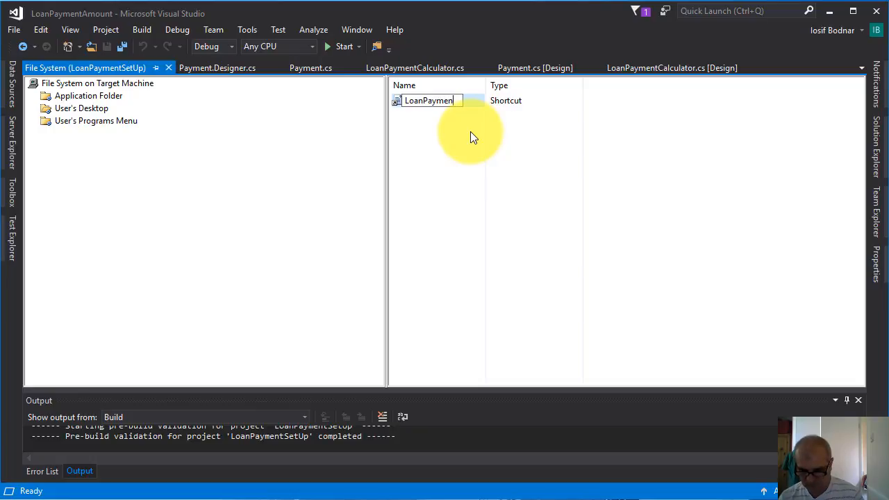
type("t")
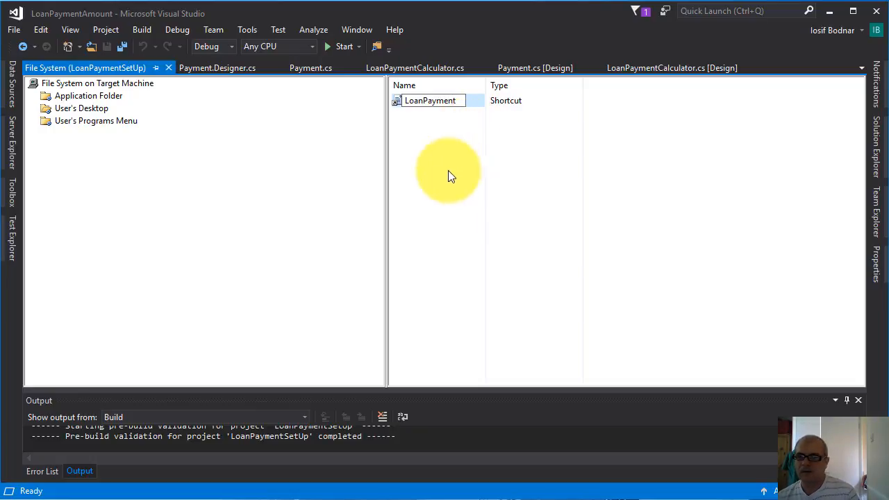
left_click(431, 146)
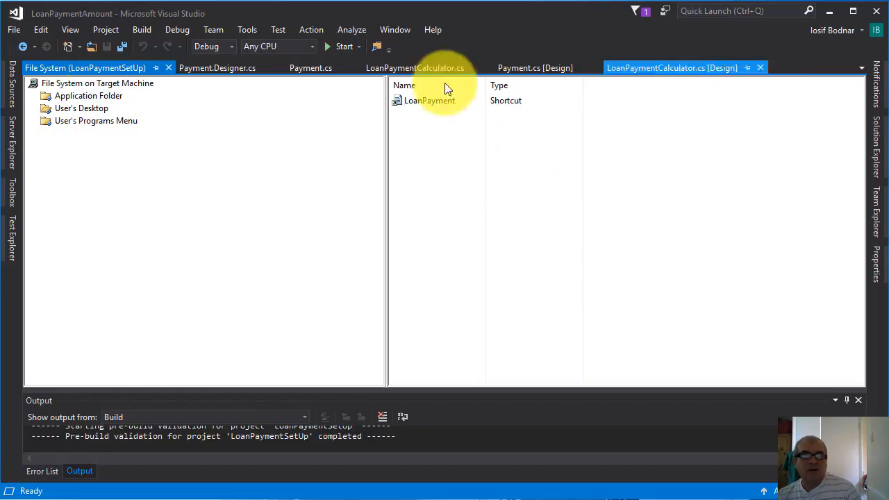
Add the icon file if_Finance_saving_1889200.ico from Downloads to the Application Folder
left_click(89, 97)
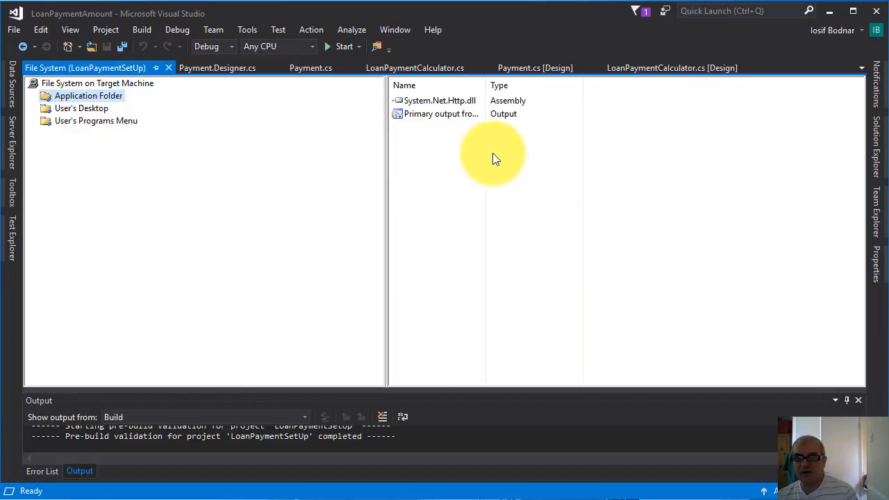
right_click(436, 139)
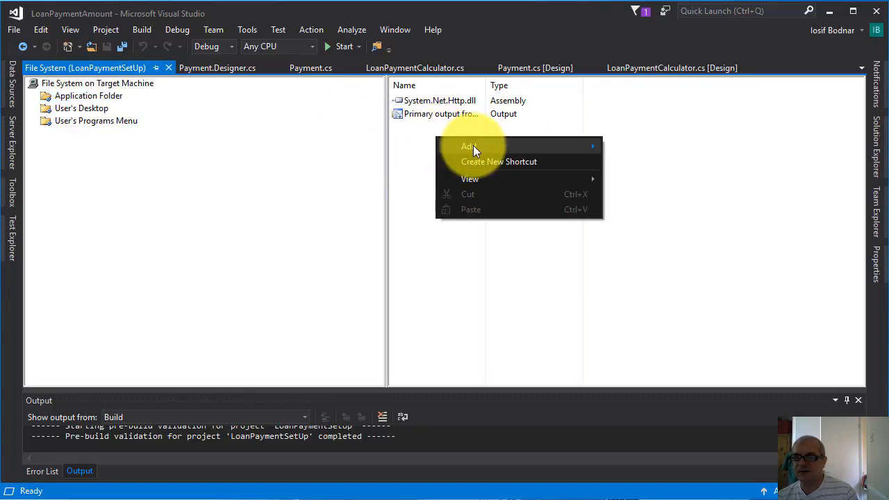
mouse_move(473, 146)
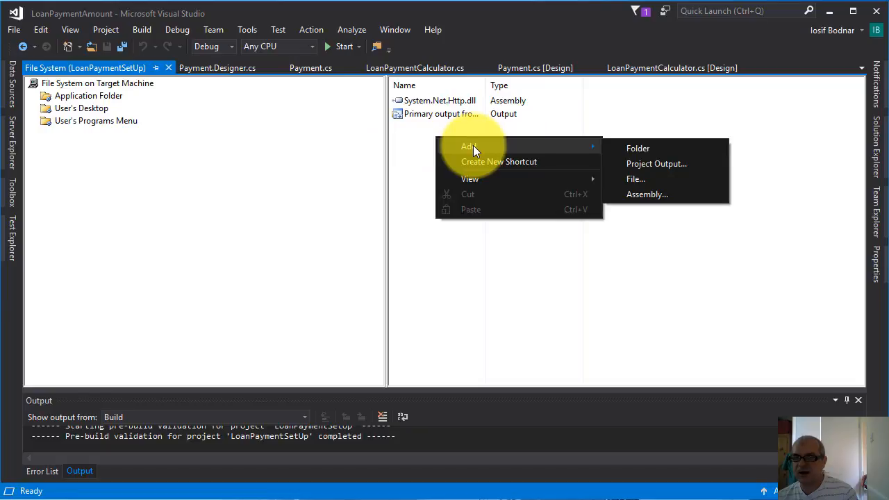
left_click(645, 178)
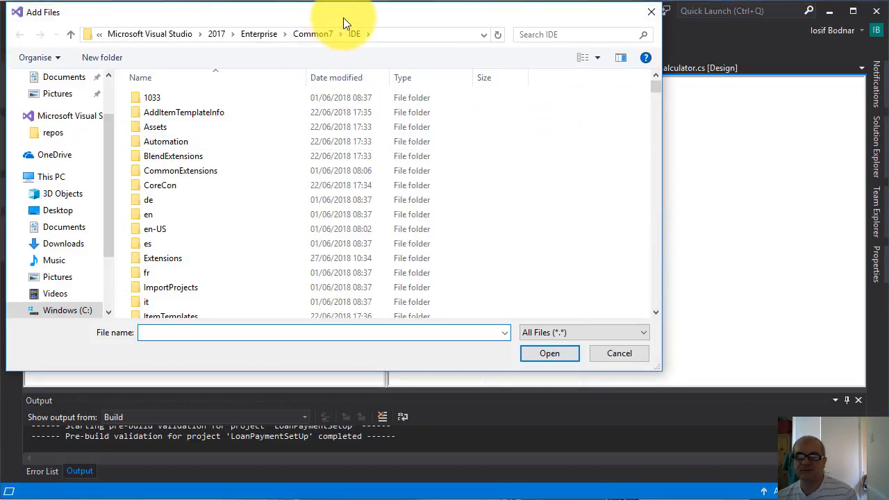
left_click_drag(350, 16, 514, 65)
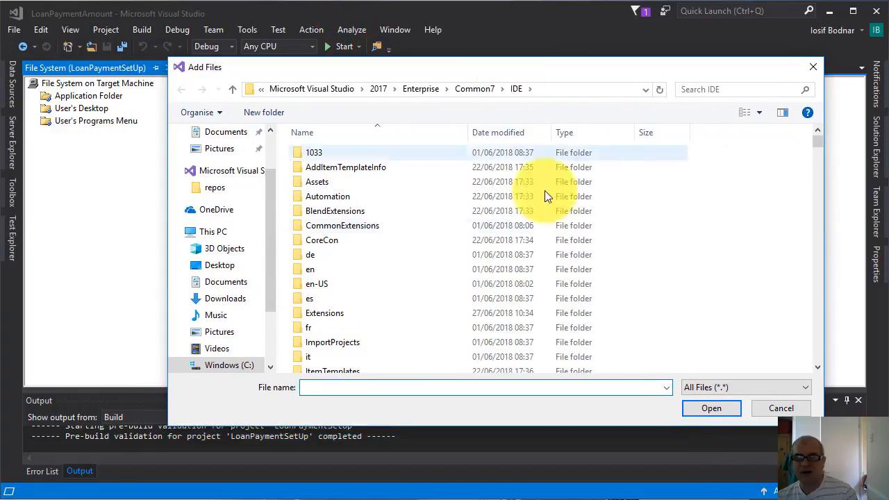
left_click(229, 283)
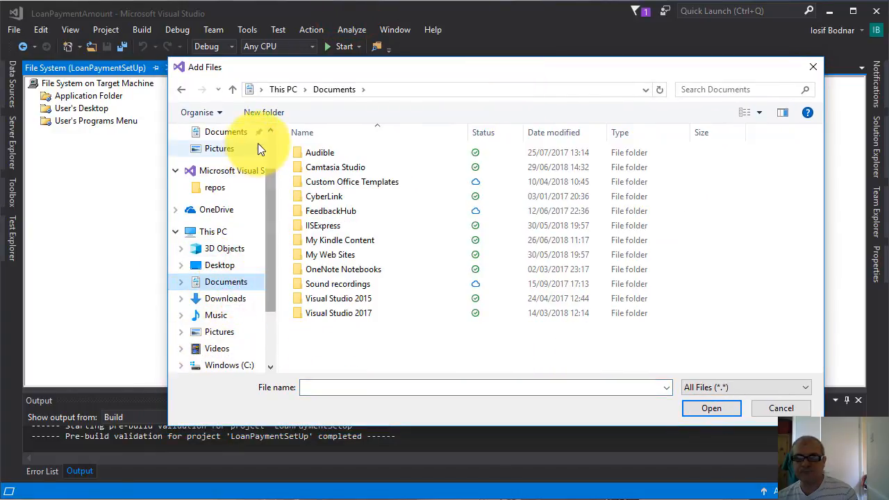
left_click(270, 131)
left_click(233, 176)
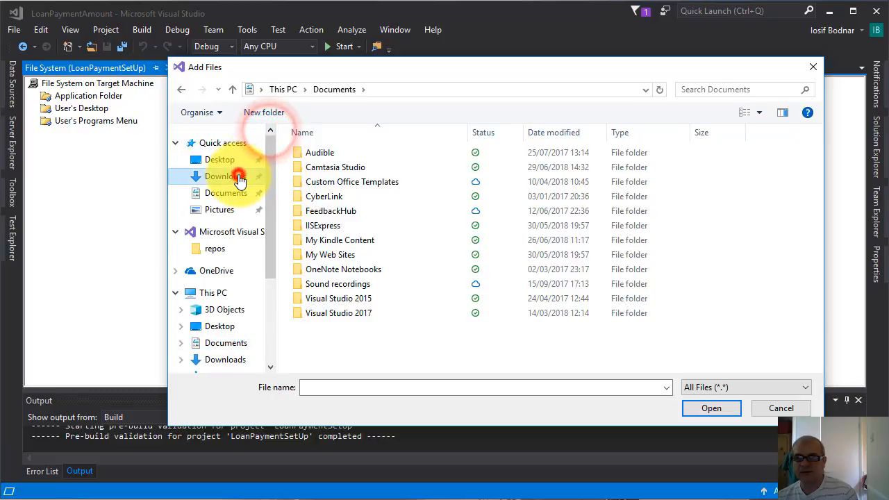
left_click(566, 193)
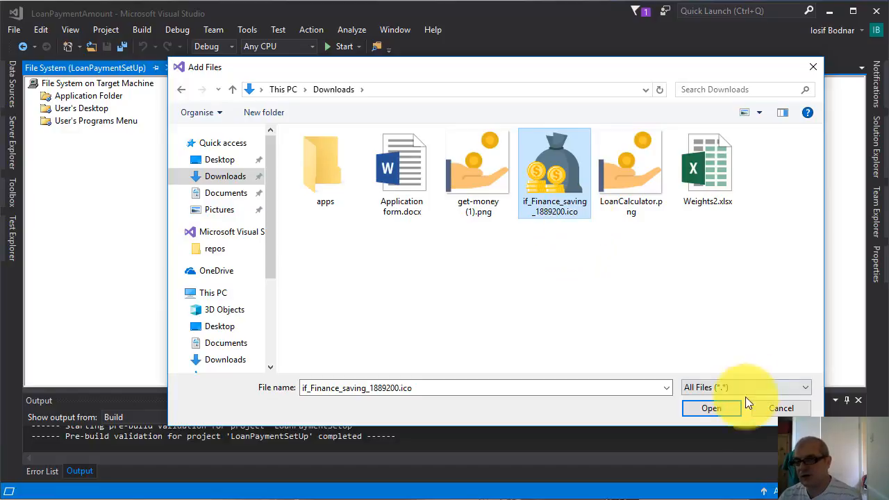
left_click(716, 409)
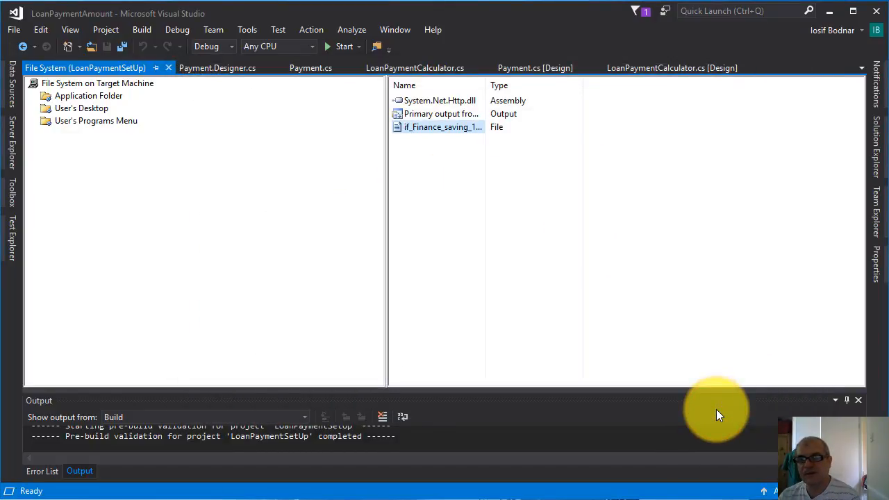
Open the properties of the LoanPayment shortcut in the User's Desktop folder
left_click(76, 109)
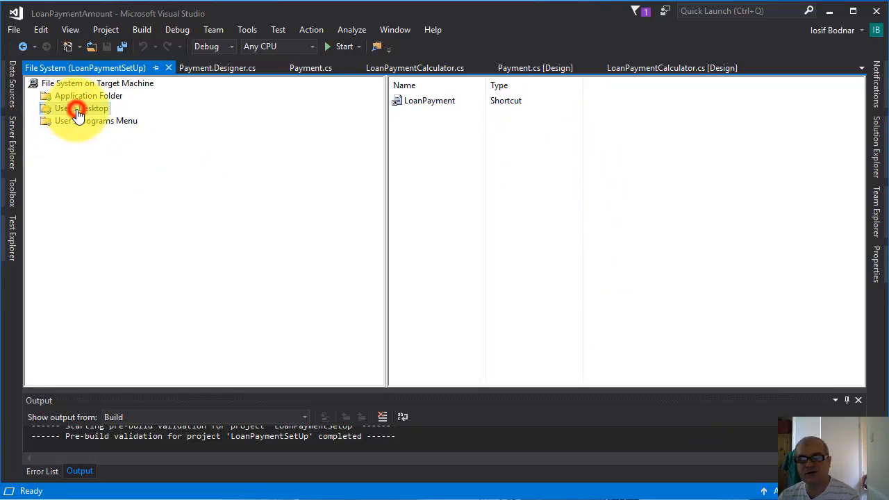
left_click(440, 101)
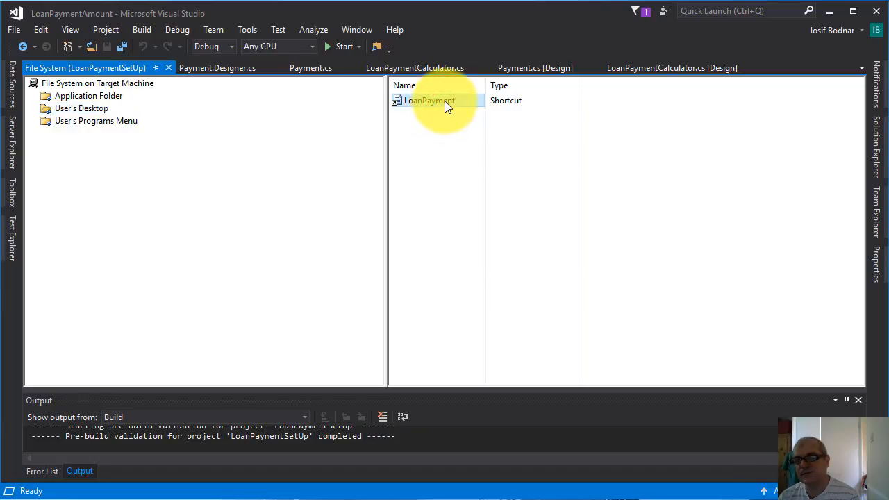
right_click(448, 105)
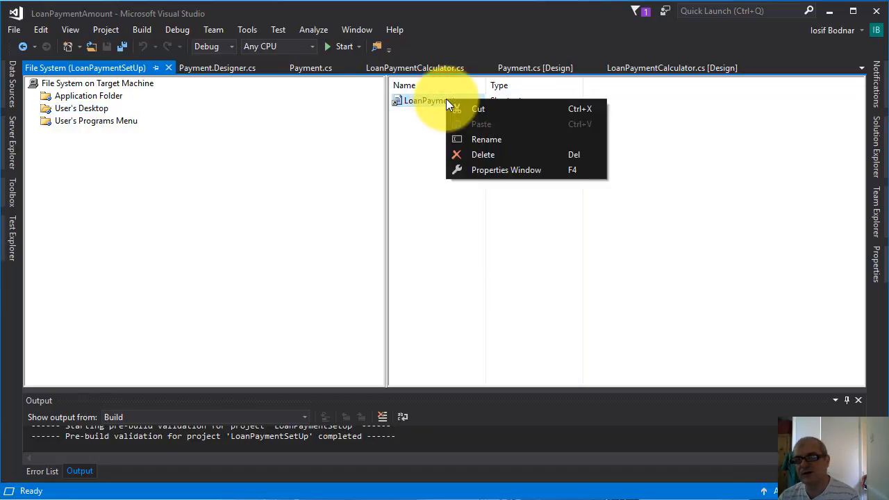
left_click(509, 171)
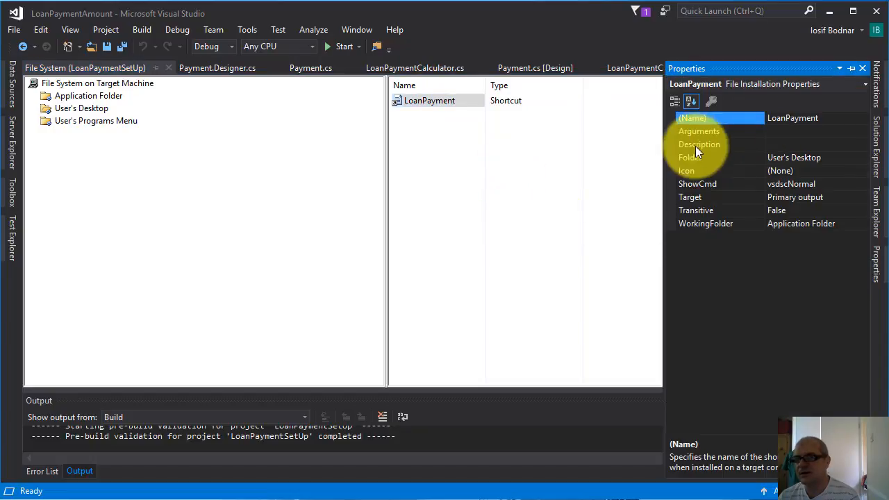
Set the icon of the LoanPayment desktop shortcut to if_Finance_saving_1889200.ico from the Application Folder
left_click(694, 170)
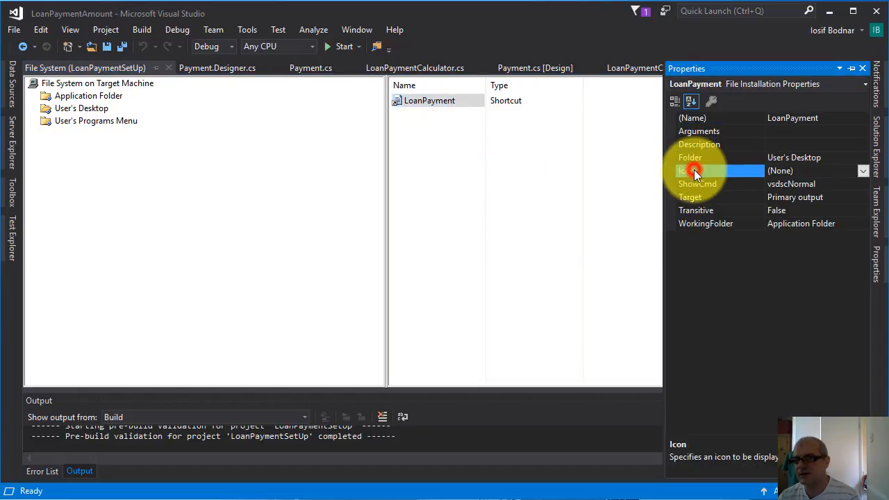
left_click(863, 171)
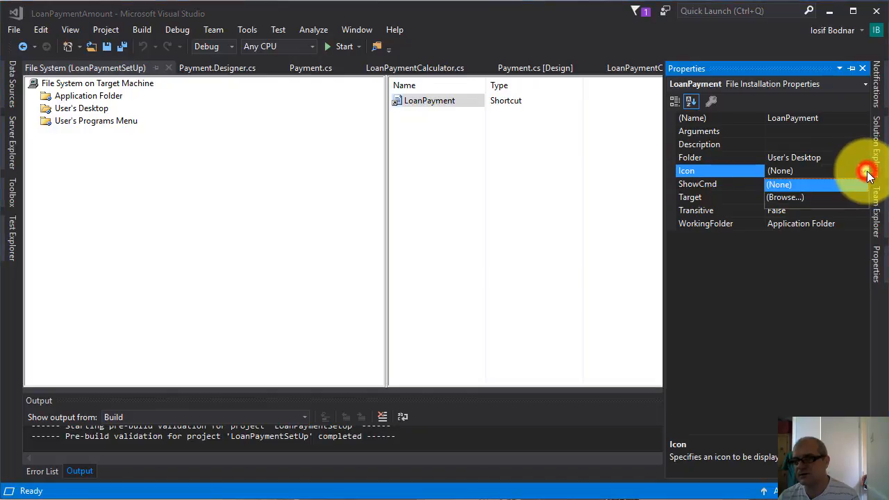
left_click(794, 196)
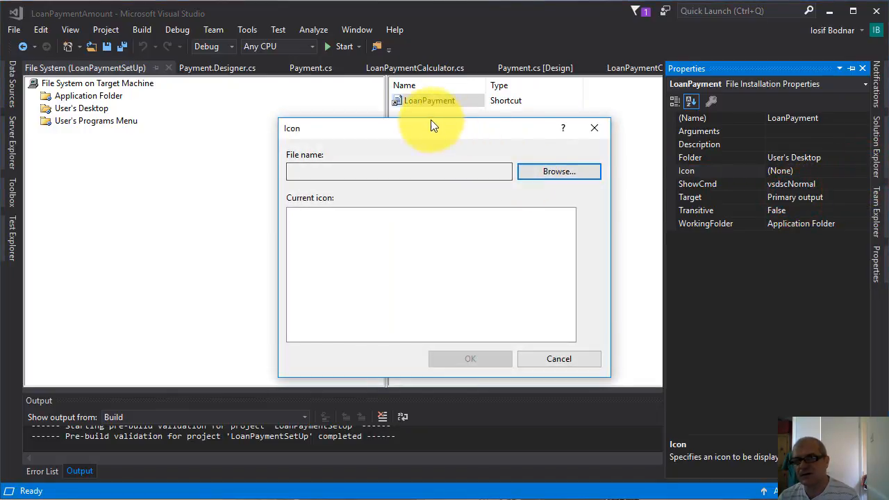
left_click(549, 171)
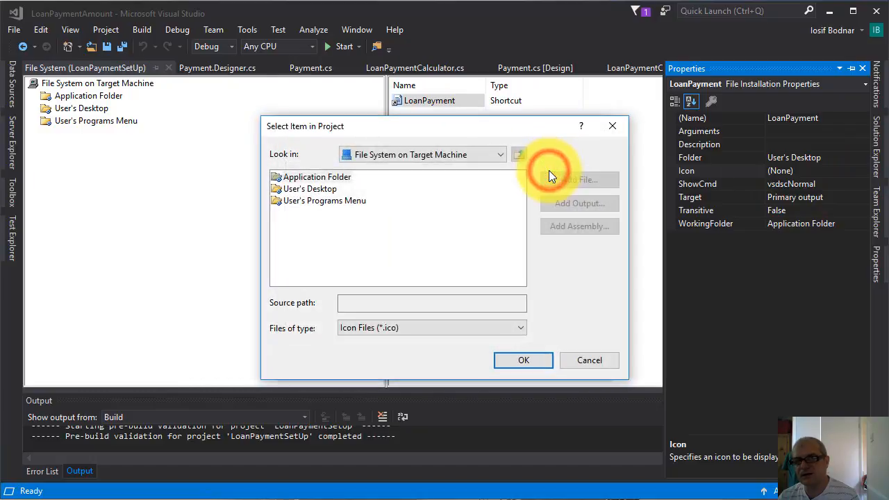
double_click(311, 176)
left_click(311, 176)
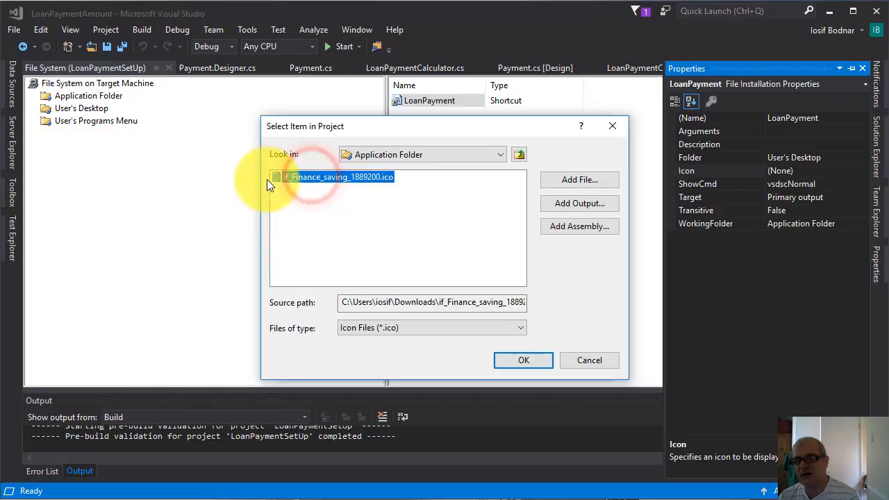
left_click(323, 177)
left_click(526, 360)
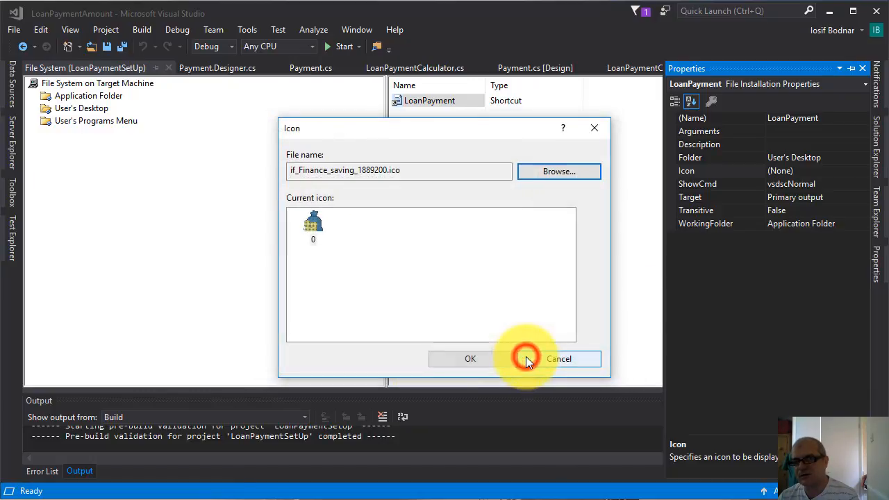
left_click(319, 223)
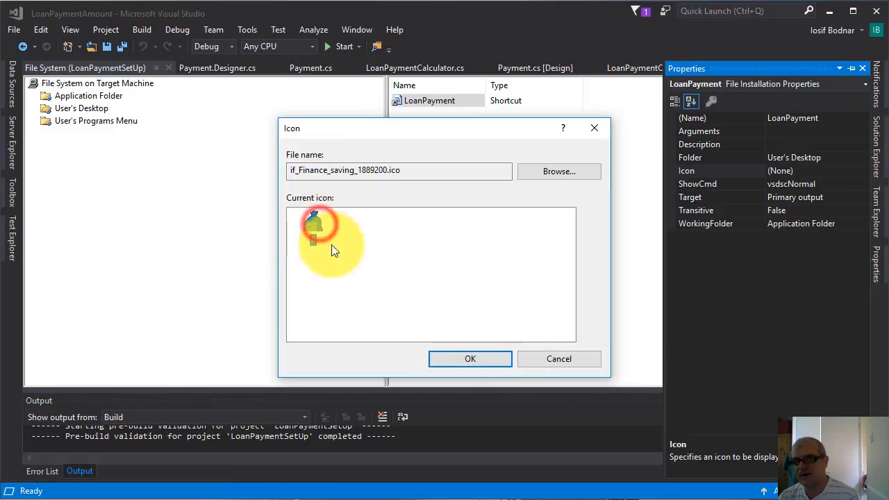
left_click(489, 361)
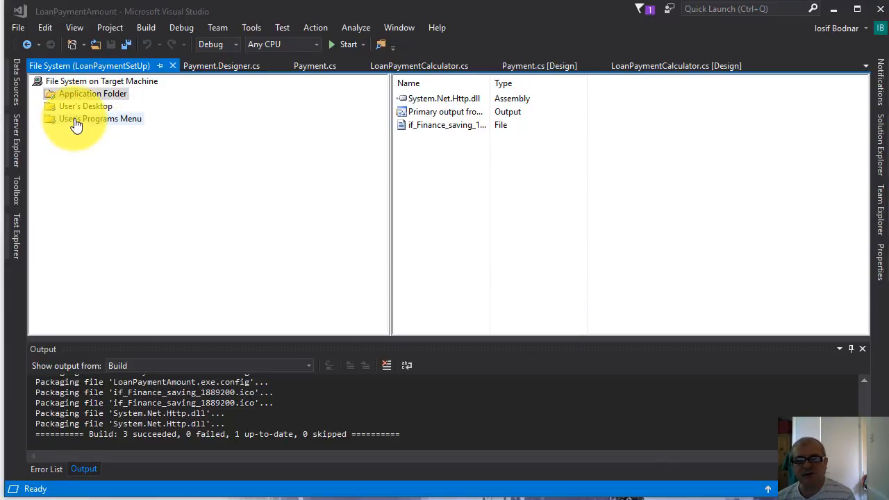
Create a shortcut in the User's Programs Menu folder to the LoanPaymentAmount primary output in the Application Folder
left_click(75, 119)
right_click(420, 109)
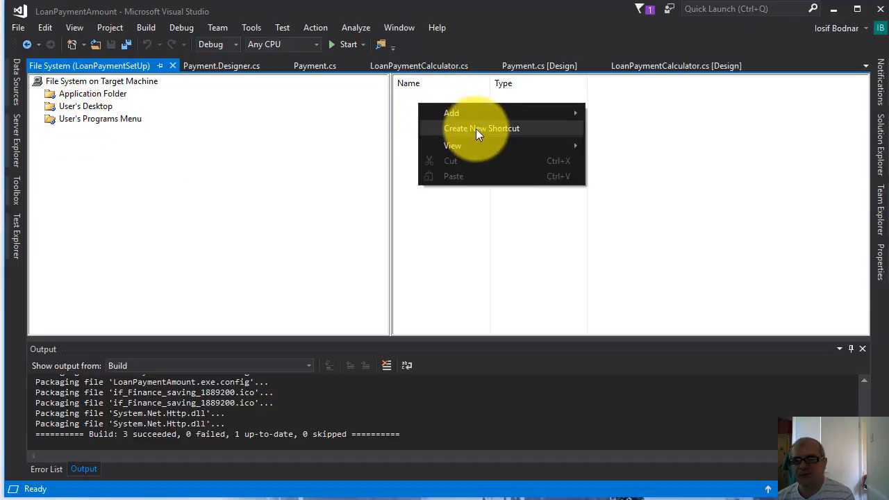
left_click(504, 128)
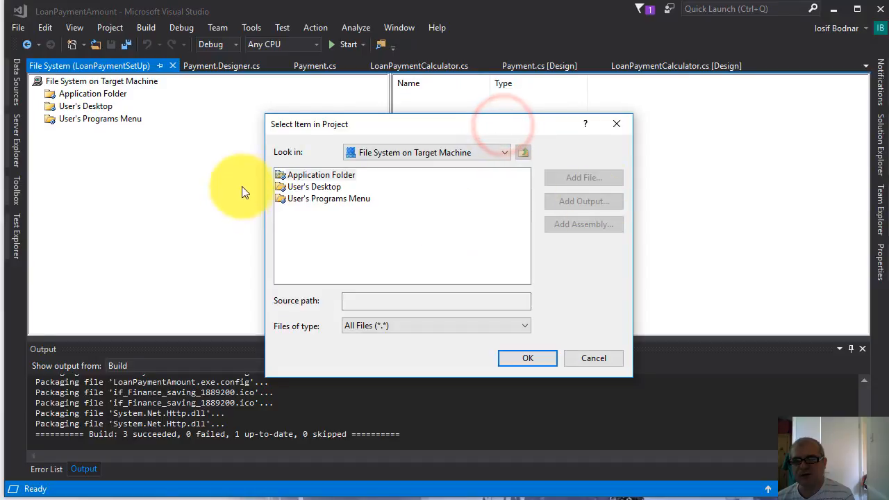
left_click(310, 176)
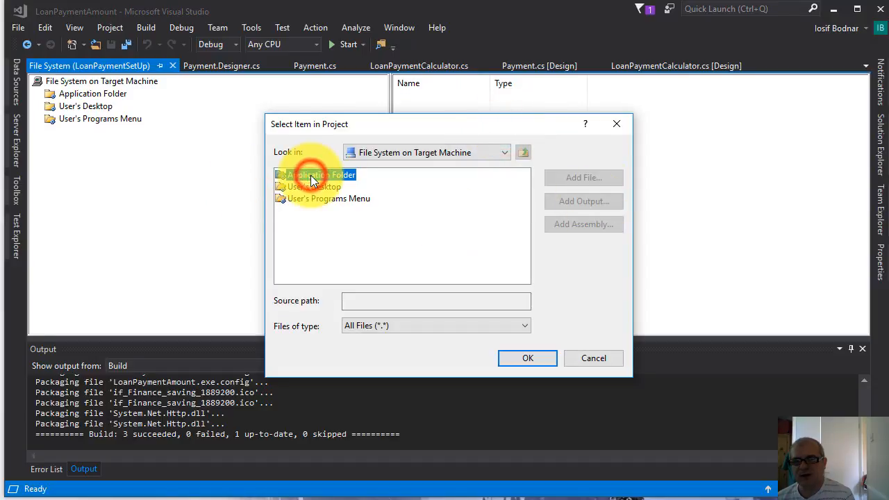
left_click(524, 358)
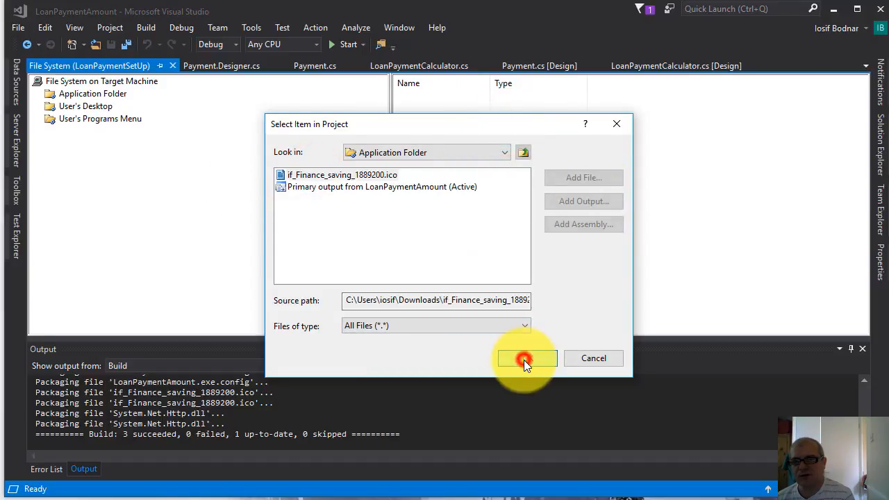
left_click(308, 186)
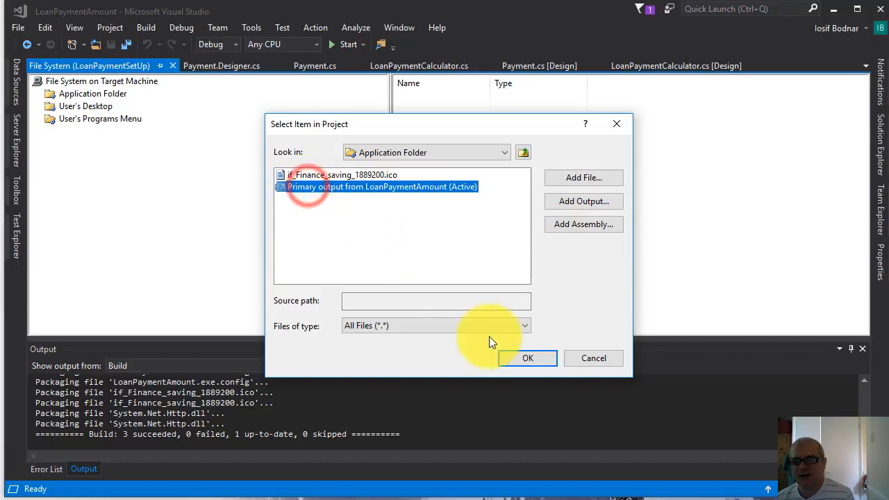
left_click(535, 359)
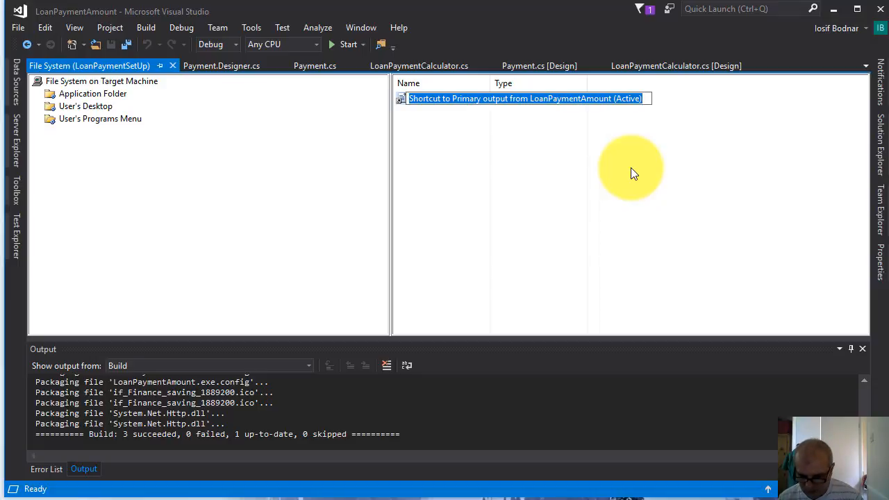
Name the new User's Programs Menu shortcut Loan Payment
type("Loan Paym")
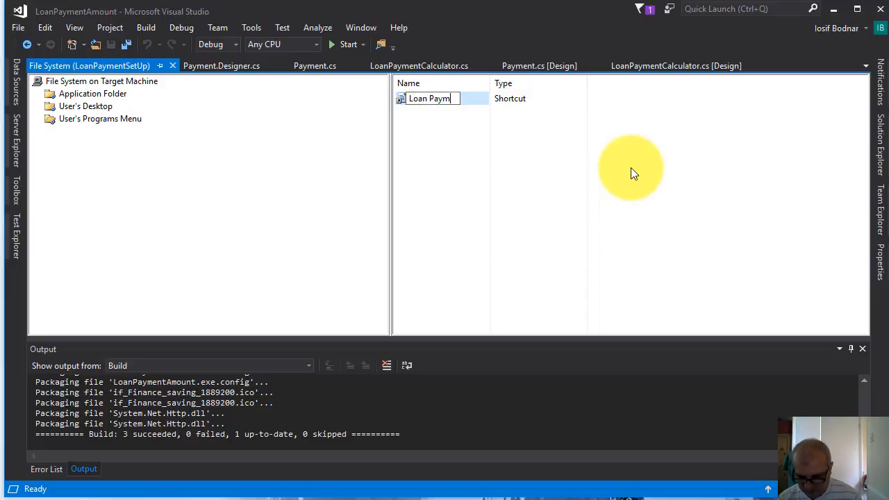
type("ent")
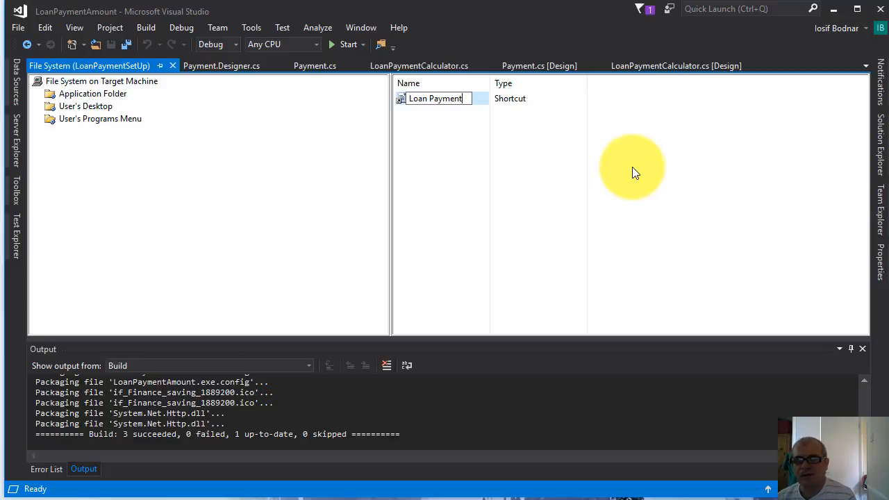
left_click(458, 134)
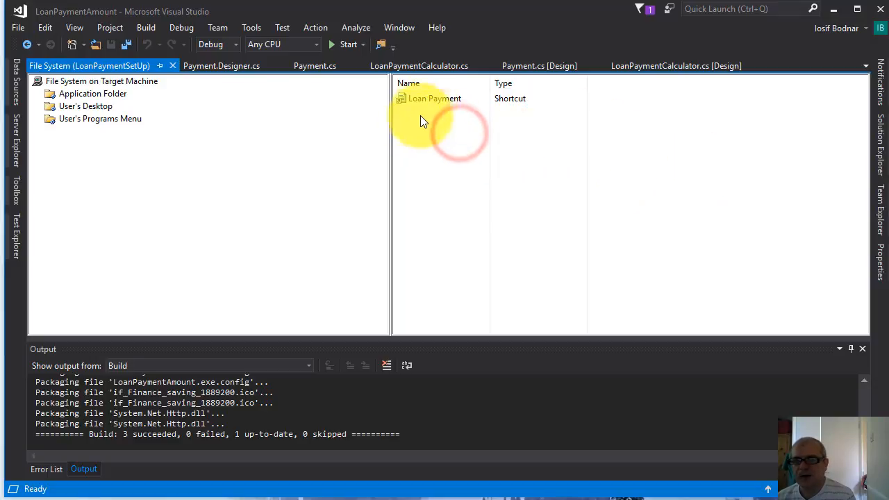
Set the icon of the Loan Payment programs menu shortcut to if_Finance_saving_1889200.ico from the Application Folder
left_click(438, 99)
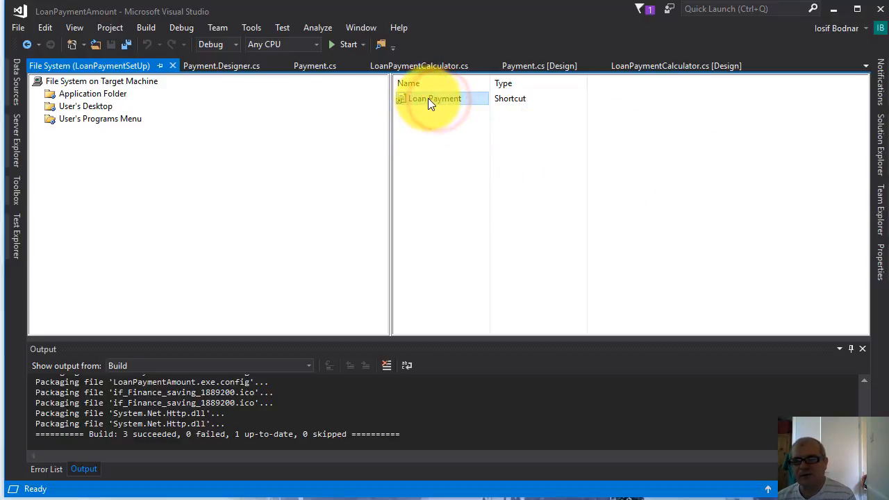
right_click(428, 98)
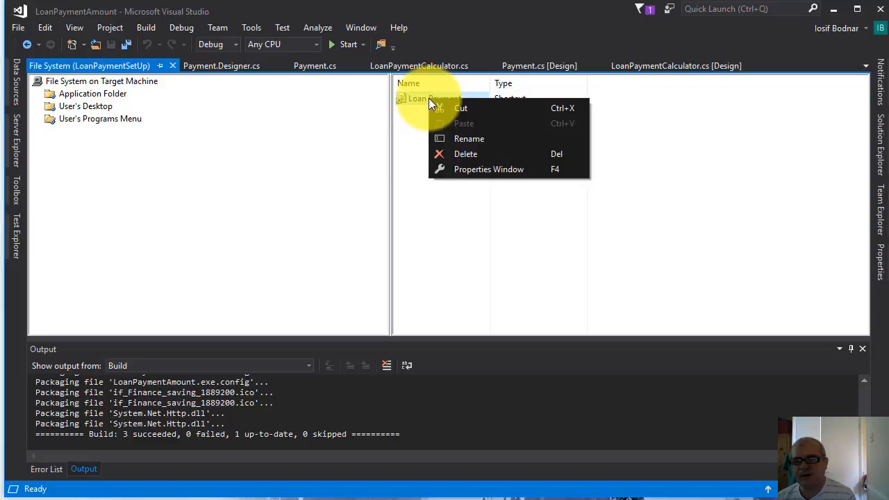
left_click(521, 170)
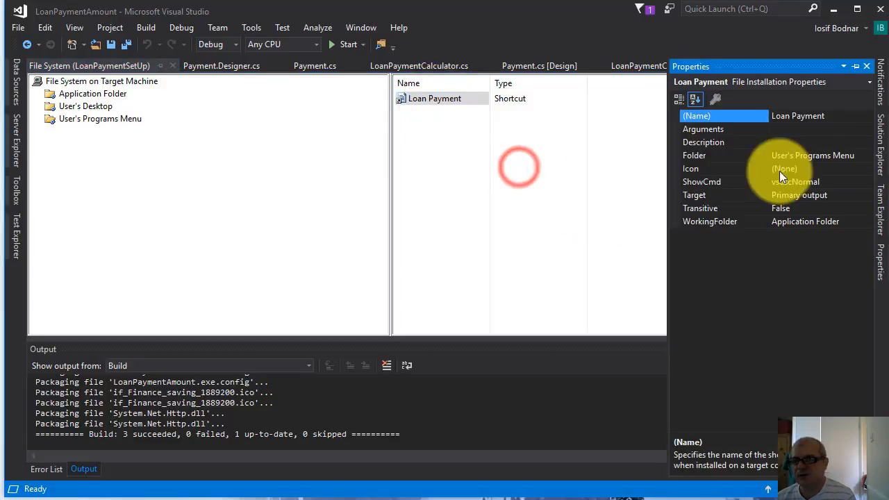
left_click(718, 171)
left_click(867, 169)
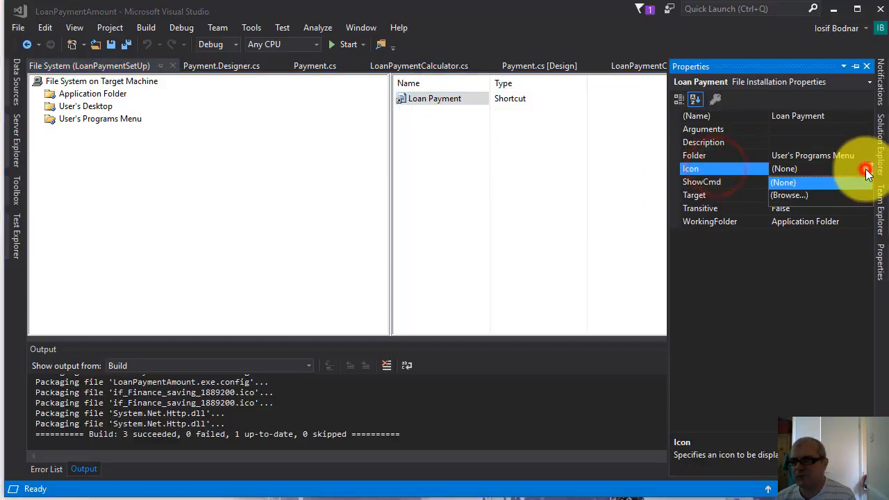
left_click(792, 196)
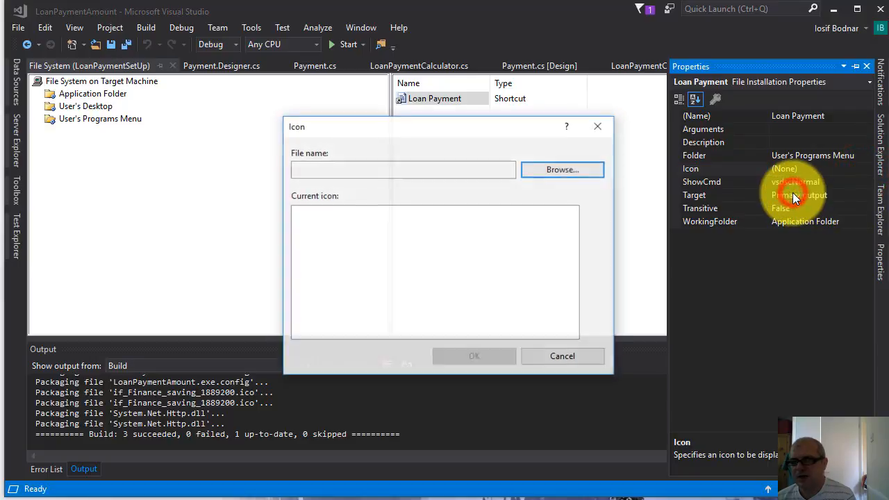
left_click(566, 170)
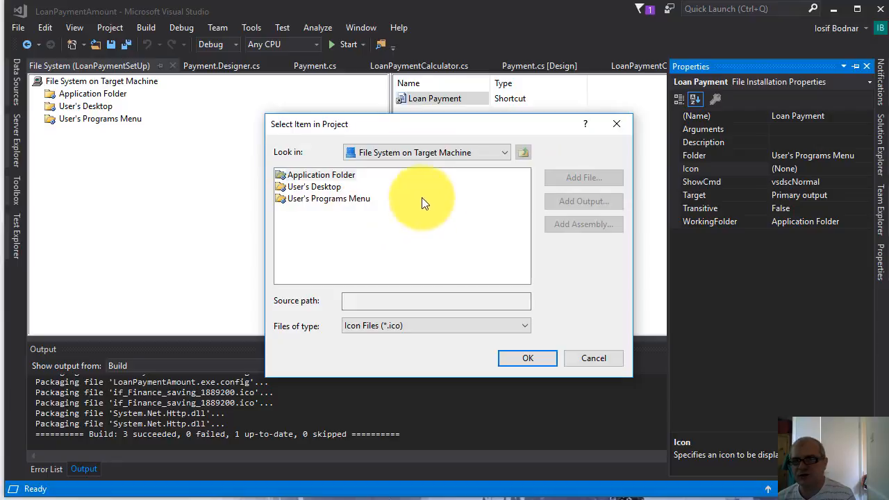
left_click(504, 154)
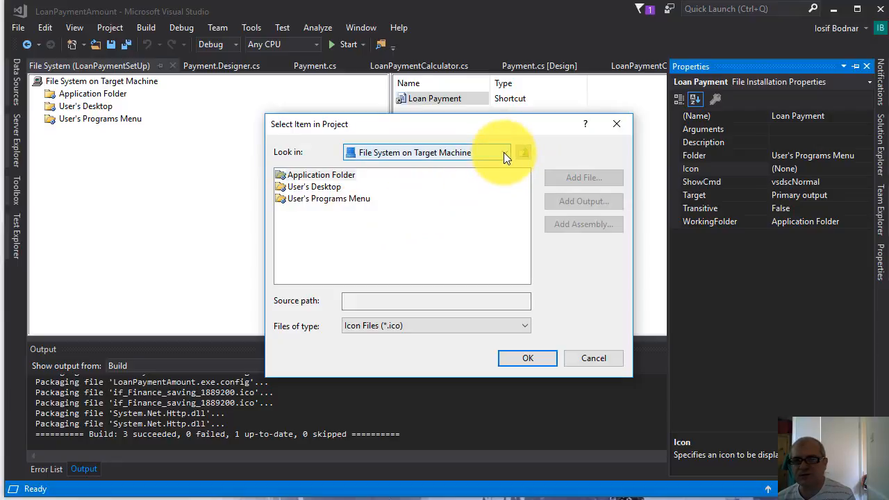
left_click(299, 175)
double_click(295, 175)
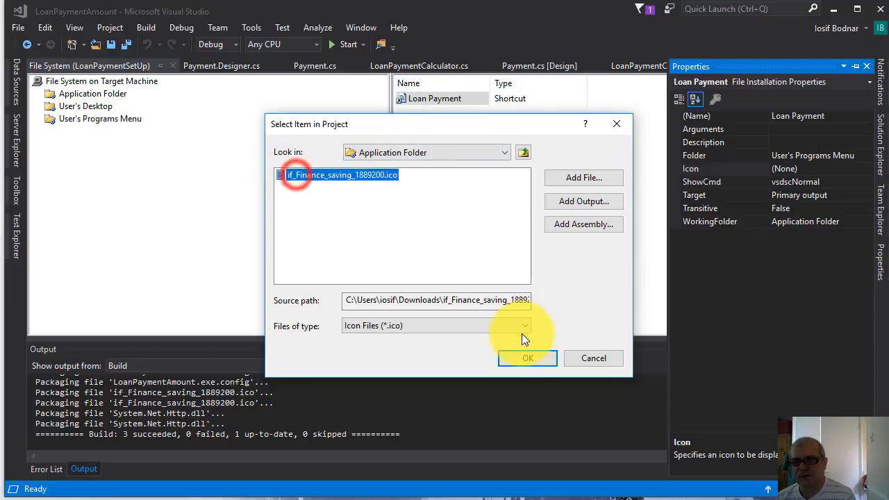
left_click(525, 359)
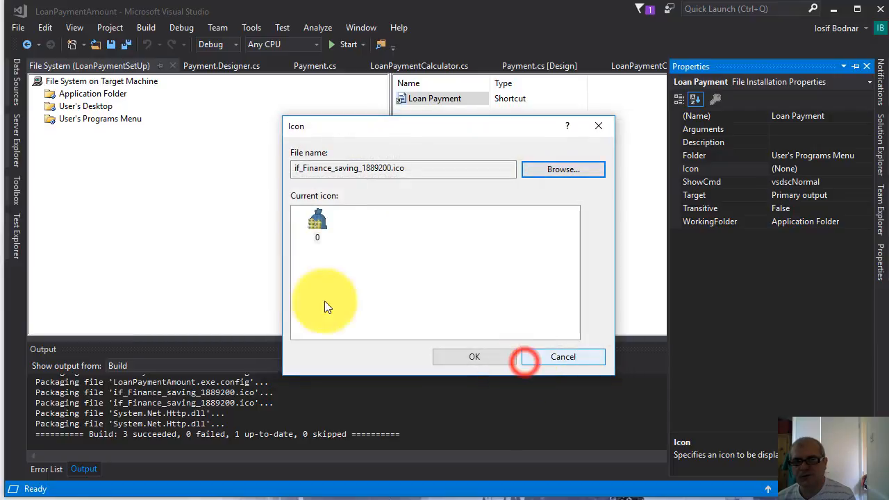
left_click(473, 357)
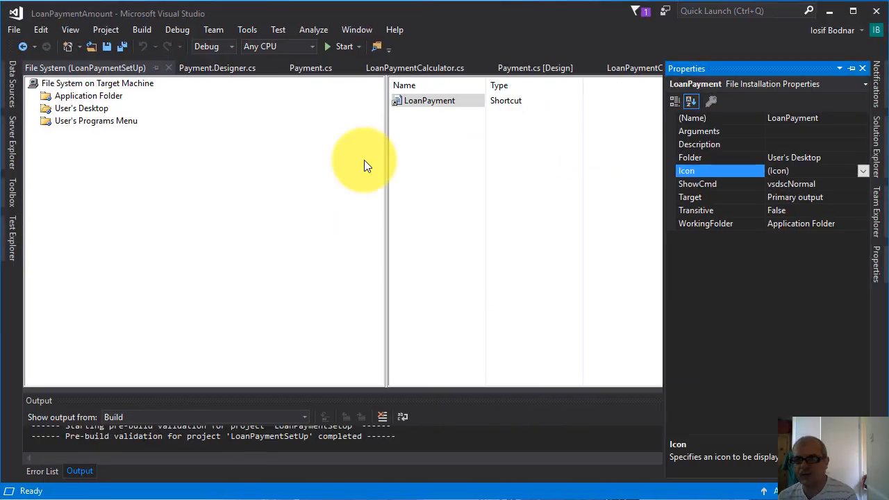
left_click(365, 161)
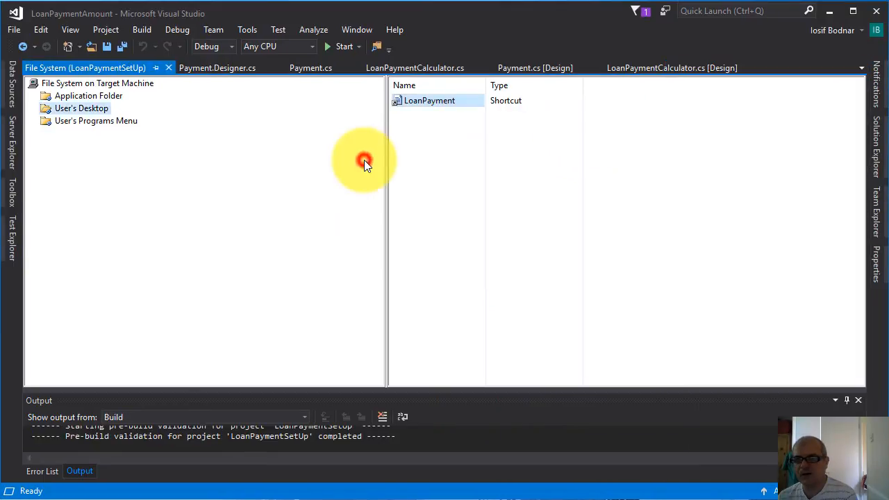
Set the Author and Manufacturer properties of the LoanPaymentSetUp project to the developer's full name
left_click(875, 160)
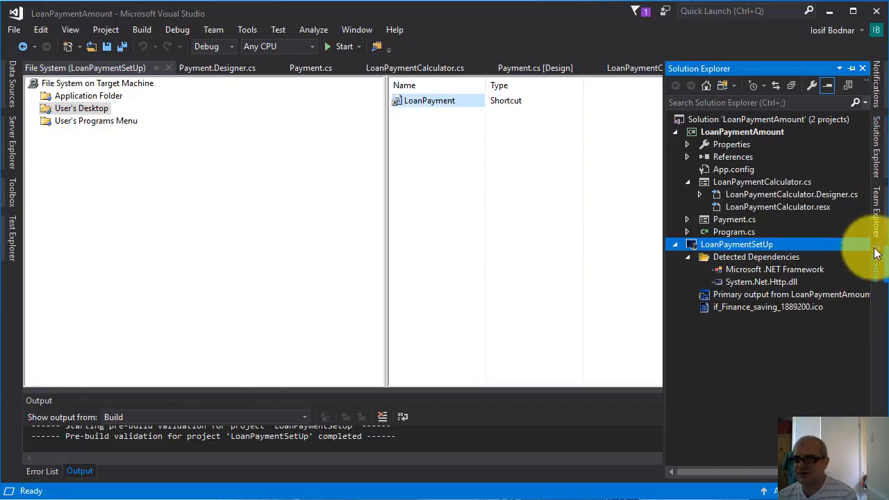
left_click(879, 271)
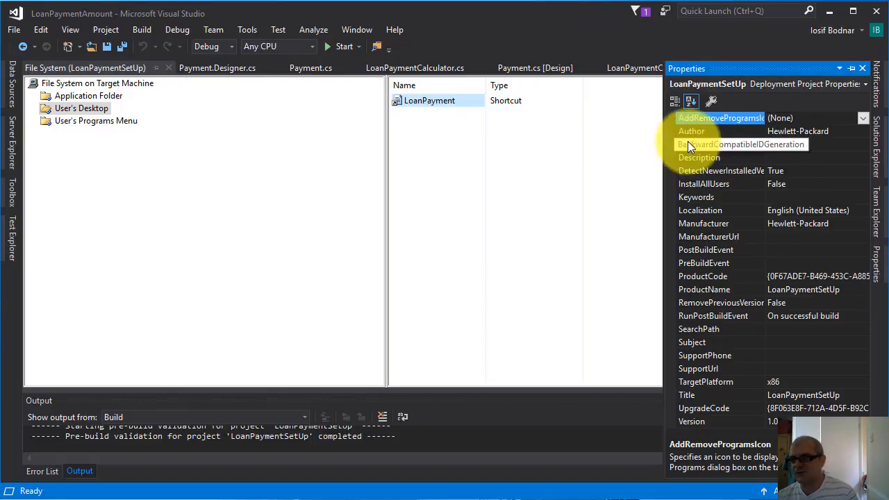
left_click(836, 132)
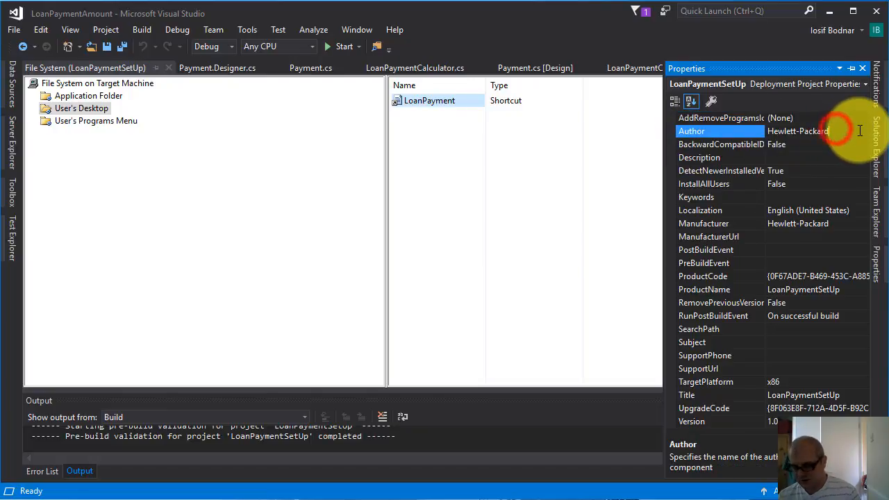
key("BackSpace")
key("BackSpace")
key("BackSpace")
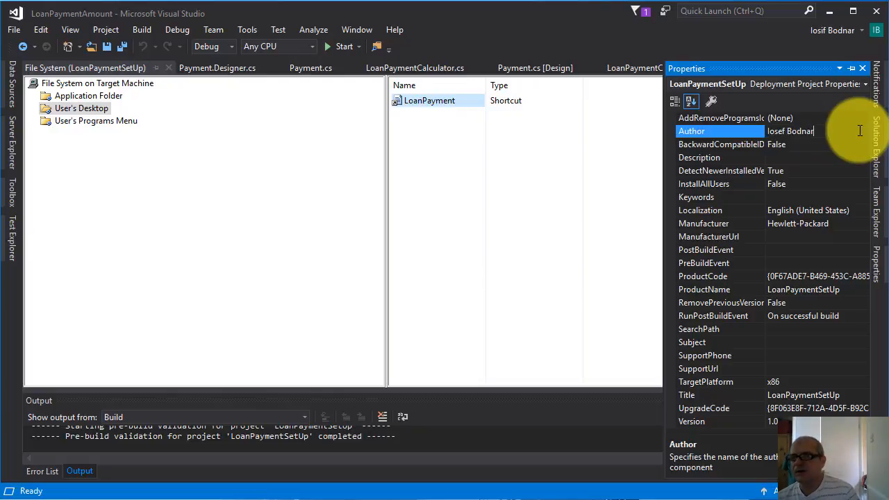
left_click(836, 223)
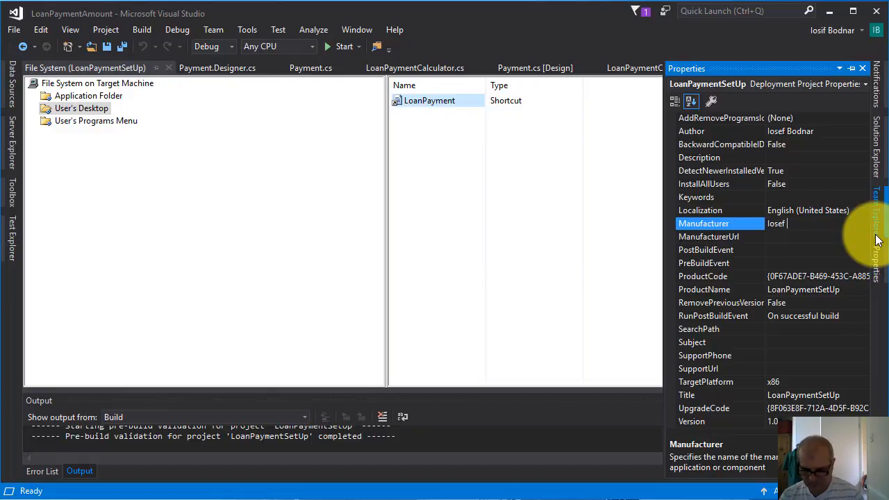
type("Iosef Bodnar")
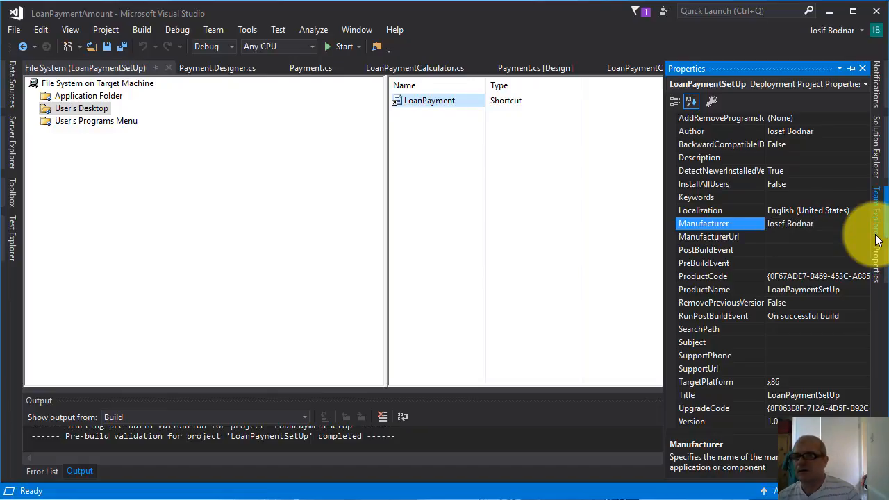
Set the ProductName property of the LoanPaymentSetUp project to Loan Payment
left_click(845, 288)
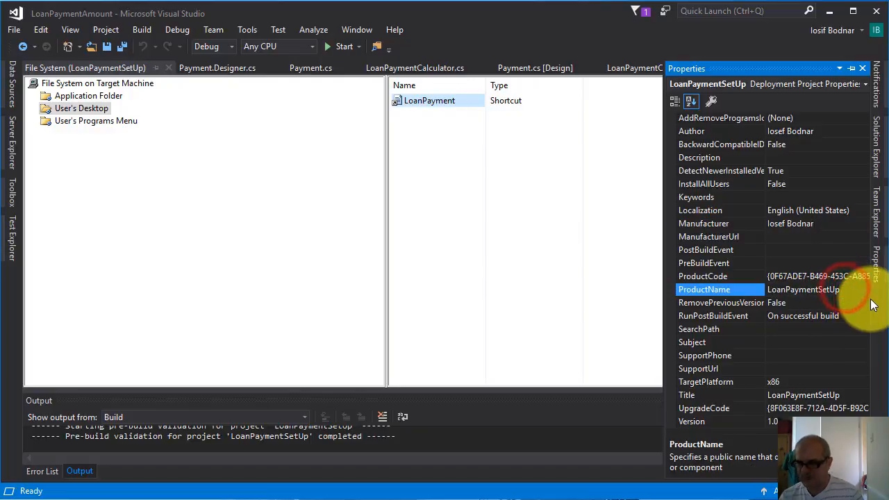
key("BackSpace")
key("BackSpace")
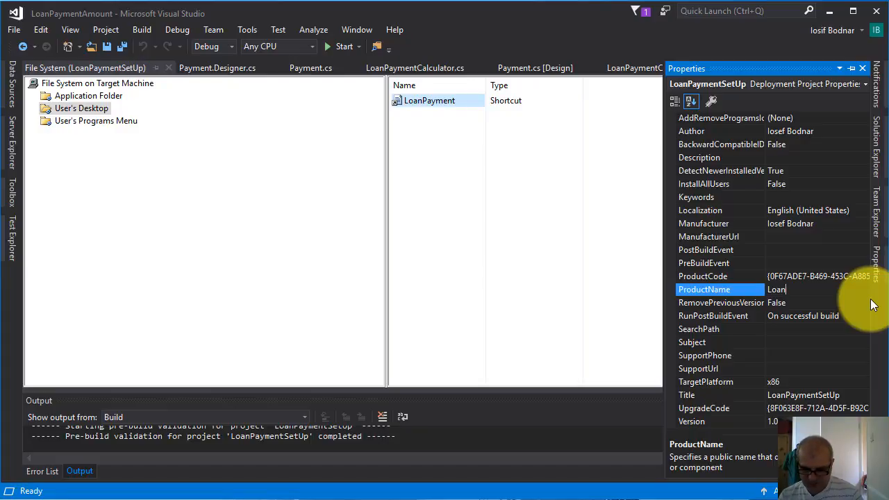
type("Payment")
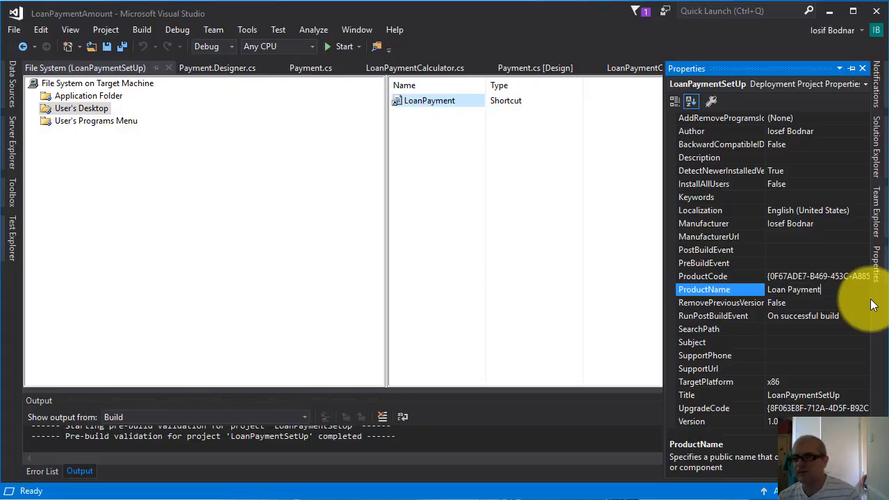
Set the Title property of the LoanPaymentSetUp project to Loan Payment Calculator
left_click(849, 395)
key("BackSpace")
key("BackSpace")
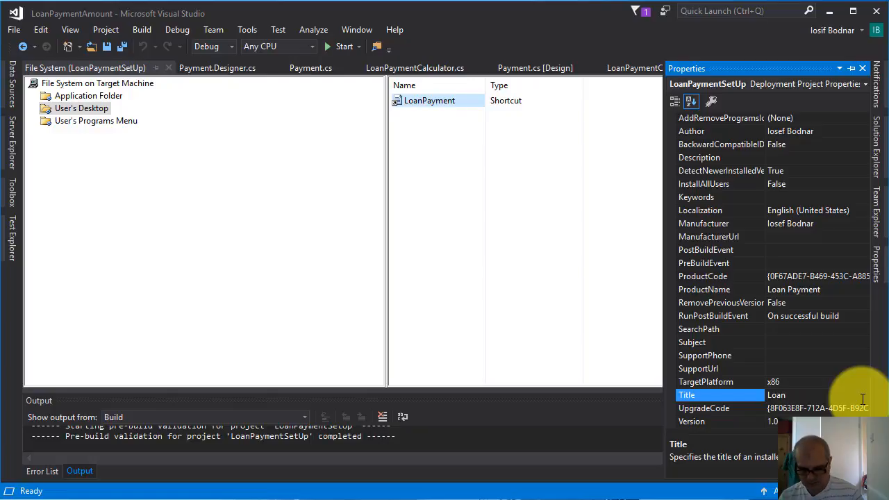
type("Payment")
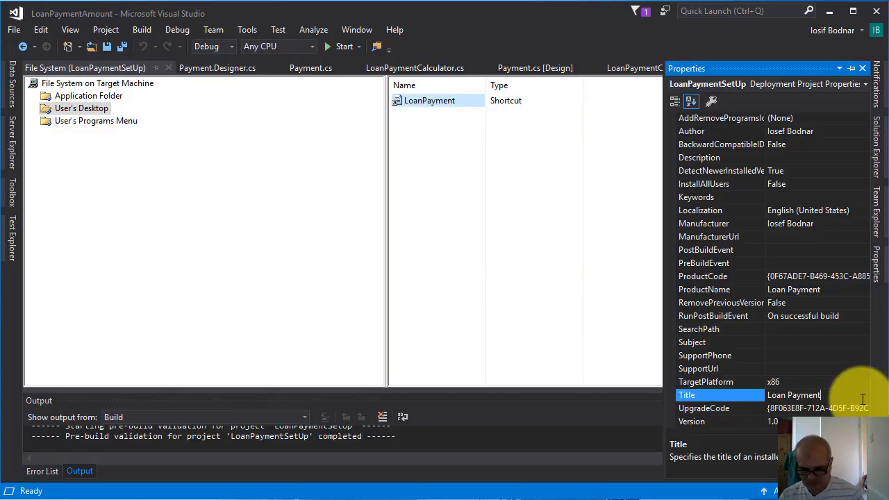
type(" Calc")
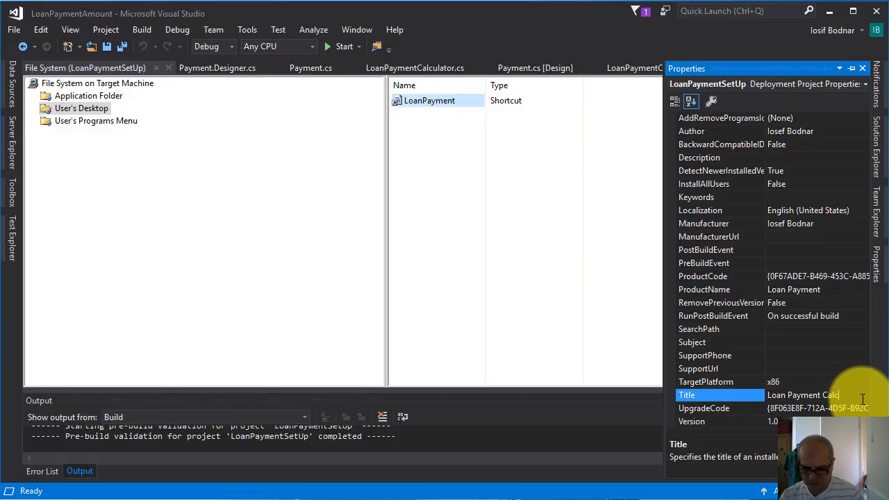
type("vuulator")
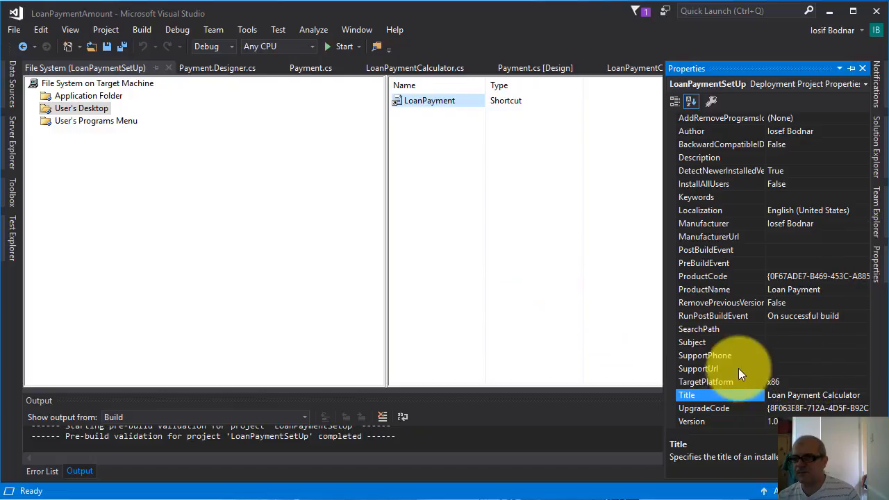
Check which options the TargetPlatform property of the setup project offers, without choosing a different one
left_click(793, 382)
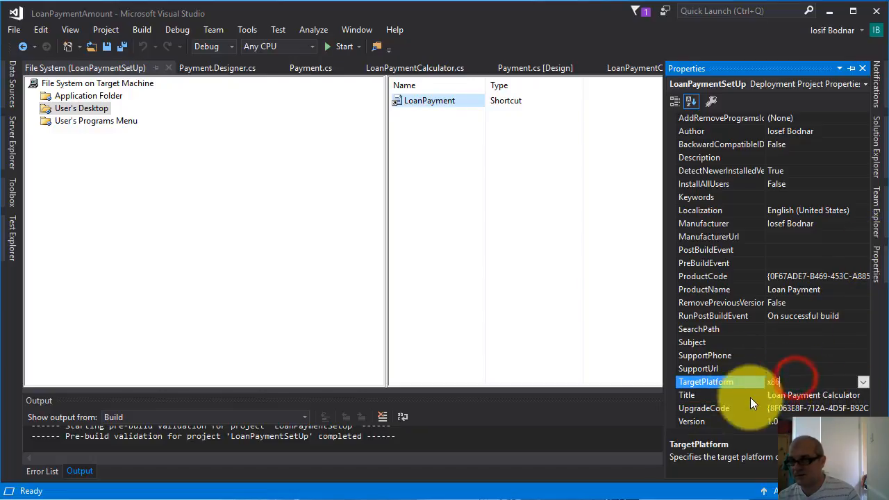
left_click(864, 382)
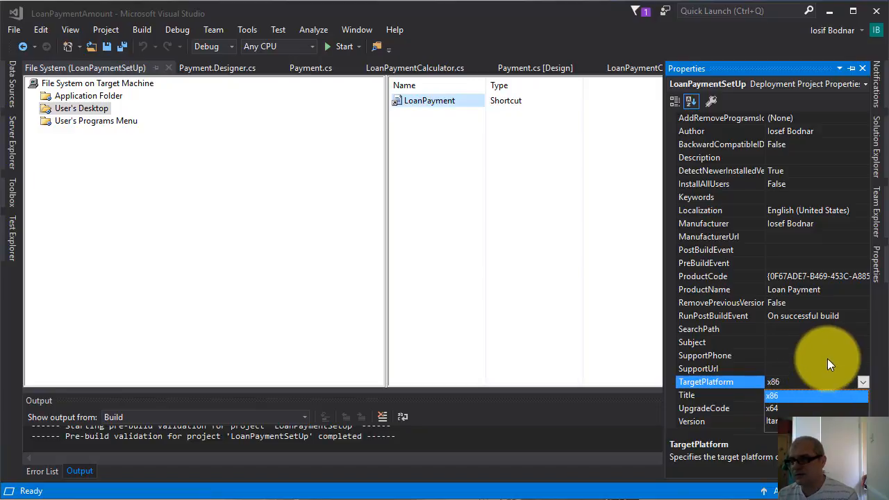
left_click(535, 245)
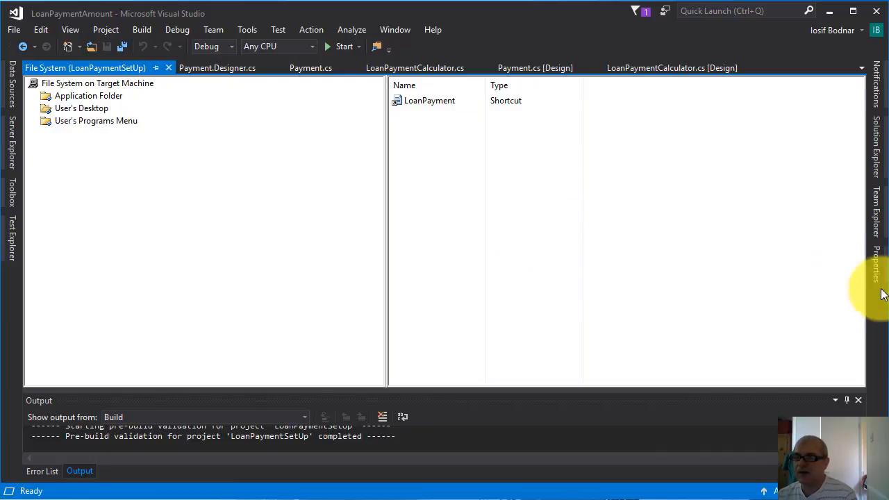
Build the LoanPaymentSetUp project and enlarge the build output area to check the result
left_click(877, 145)
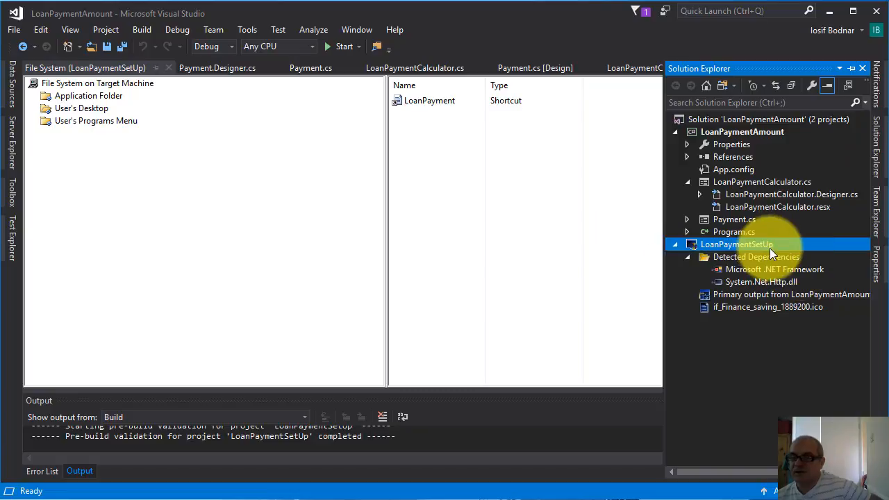
right_click(734, 244)
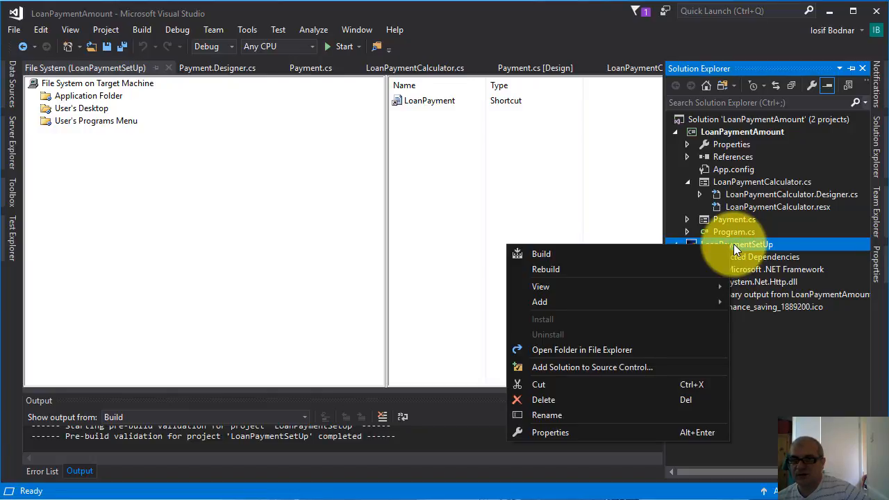
left_click(541, 255)
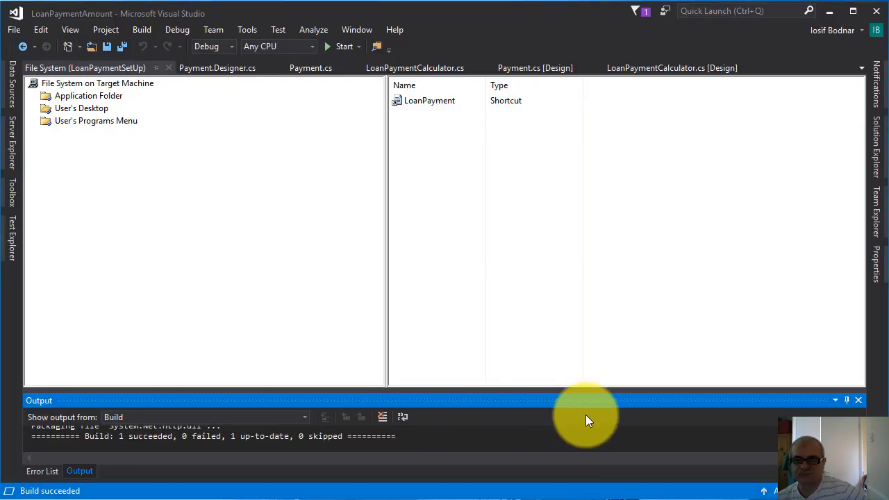
left_click_drag(512, 388, 524, 340)
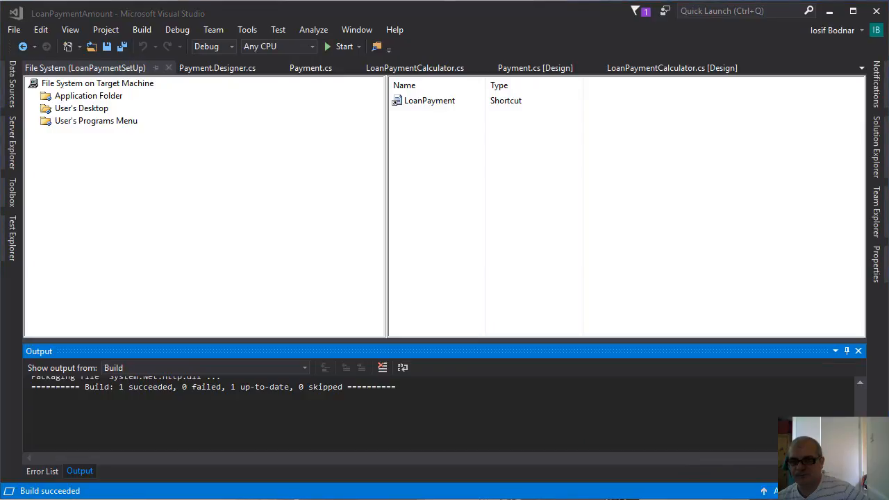
mouse_move(113, 380)
left_mouse_down()
mouse_move(127, 402)
mouse_move(325, 386)
mouse_move(410, 401)
left_mouse_up()
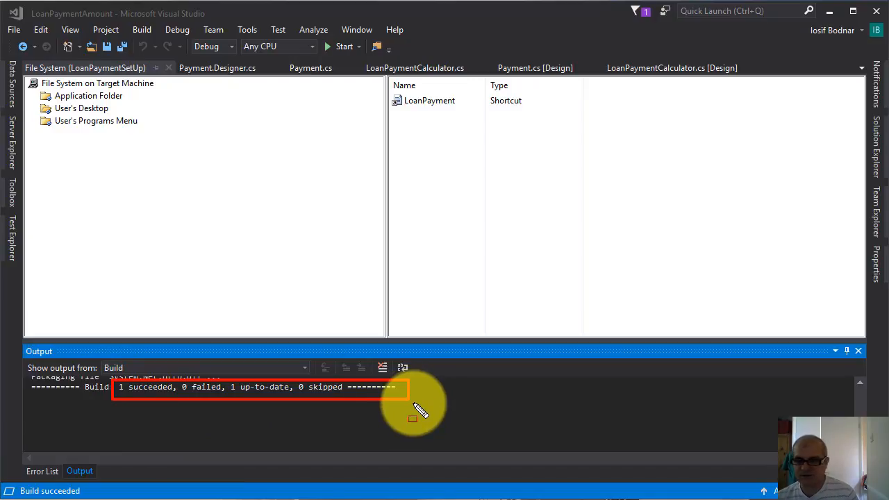
key("Escape")
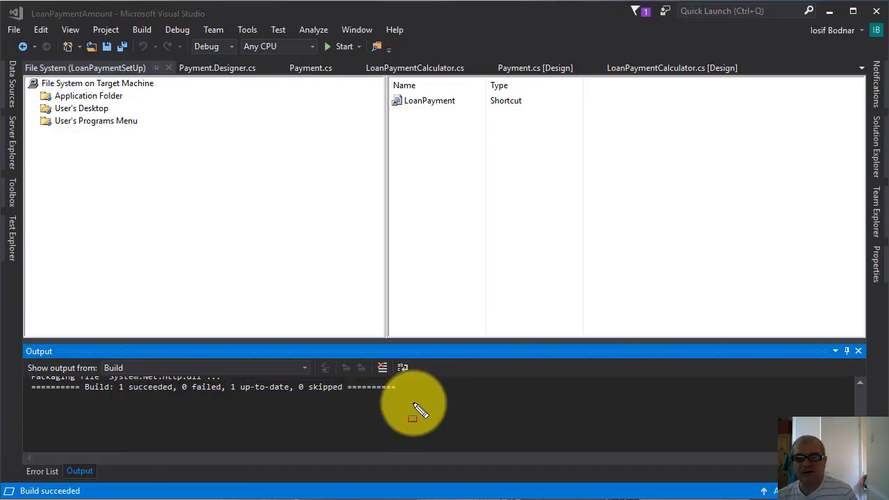
Batch build the Debug and Release configurations of both LoanPaymentAmount and LoanPaymentSetUp
left_click(143, 34)
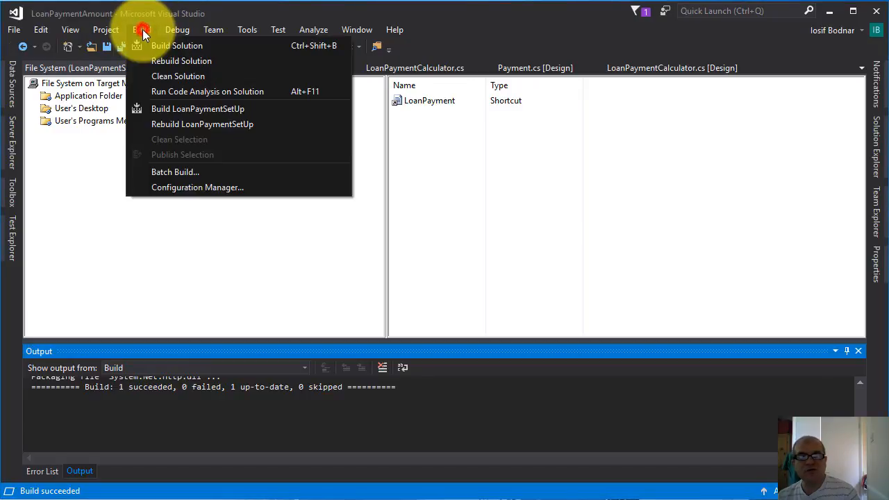
left_click(184, 173)
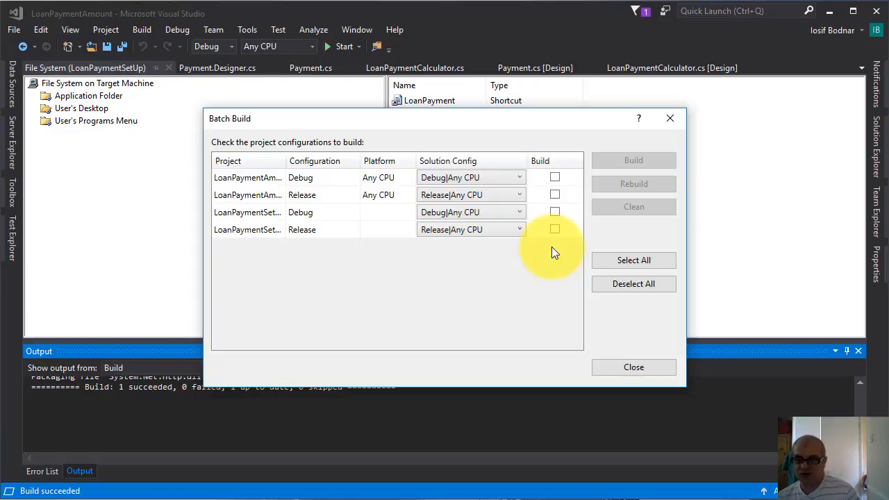
left_click(554, 178)
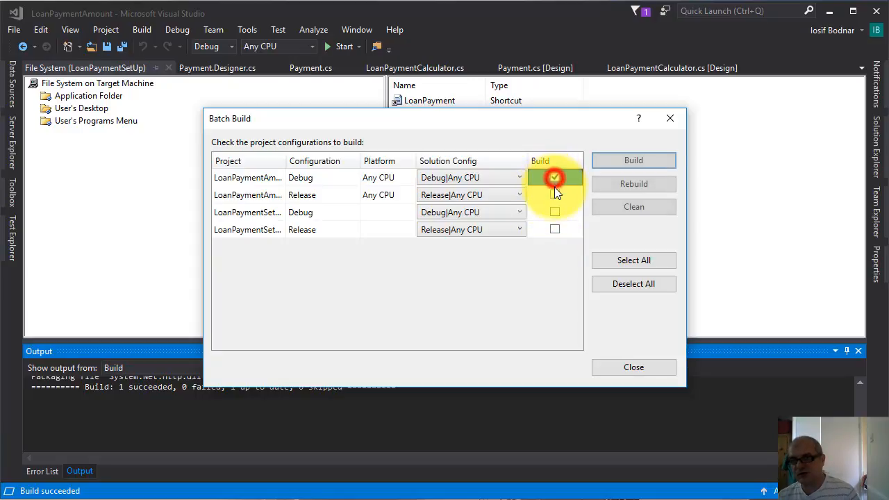
left_click(554, 195)
left_click(555, 212)
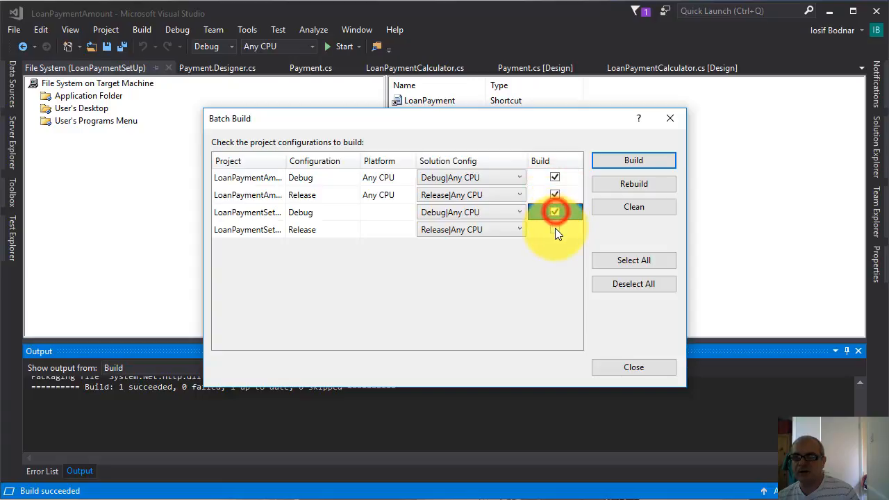
left_click(555, 229)
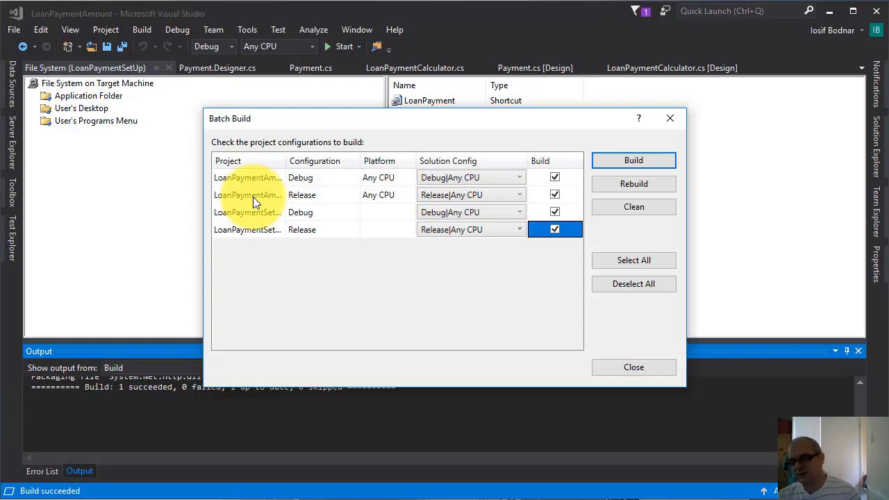
left_click(647, 162)
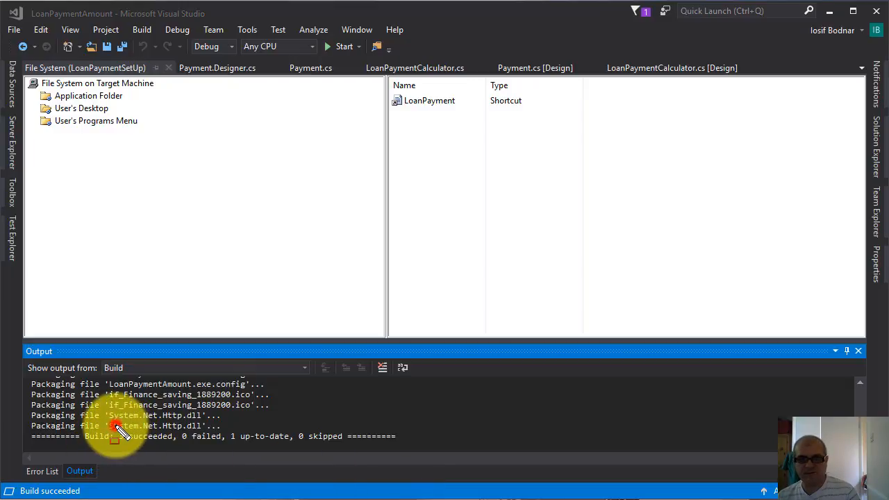
mouse_move(116, 427)
left_mouse_down()
mouse_move(193, 451)
mouse_move(416, 448)
left_mouse_up()
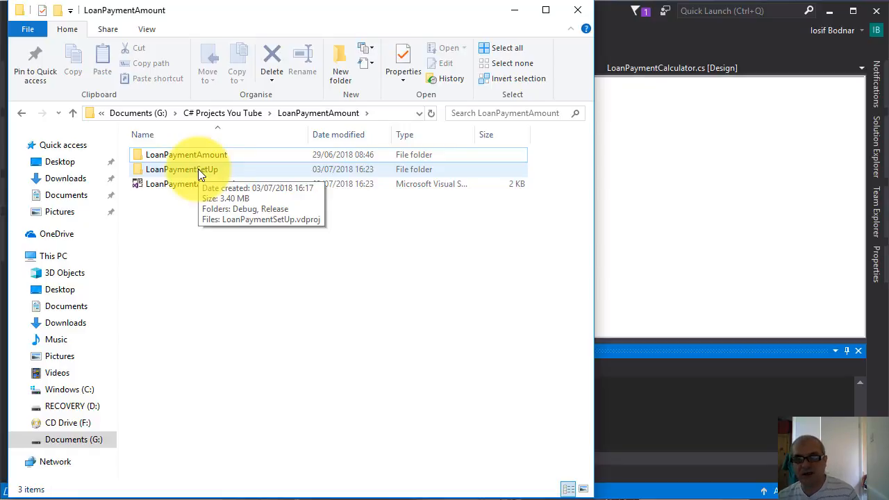
In File Explorer, open the LoanPaymentSetUp folder inside the LoanPaymentAmount solution folder
left_click(179, 171)
left_click(182, 159)
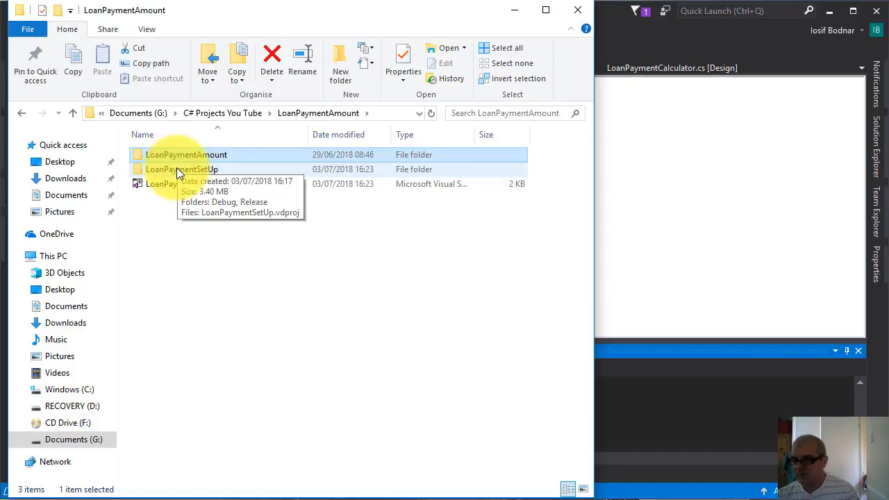
left_click(156, 169)
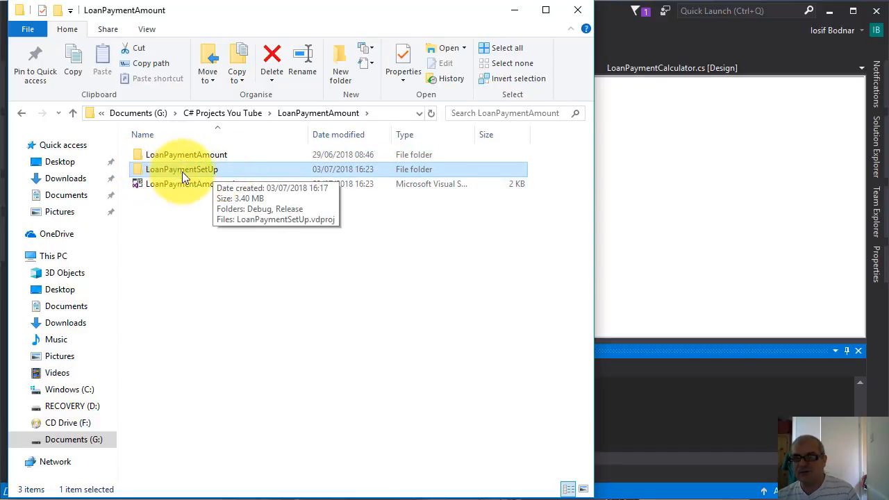
left_click(207, 155)
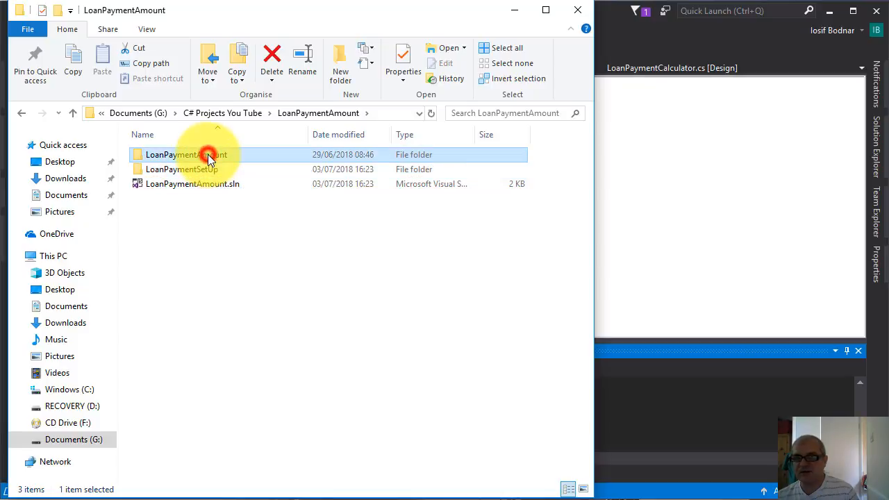
left_click(173, 168)
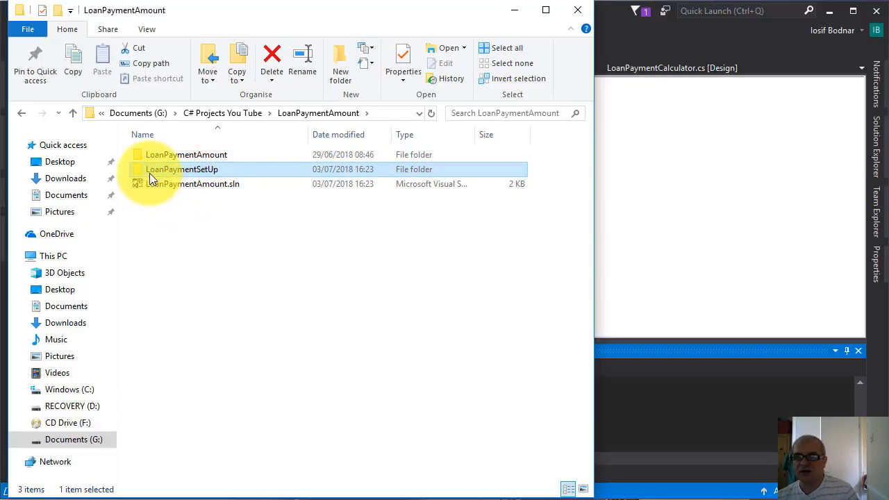
double_click(199, 172)
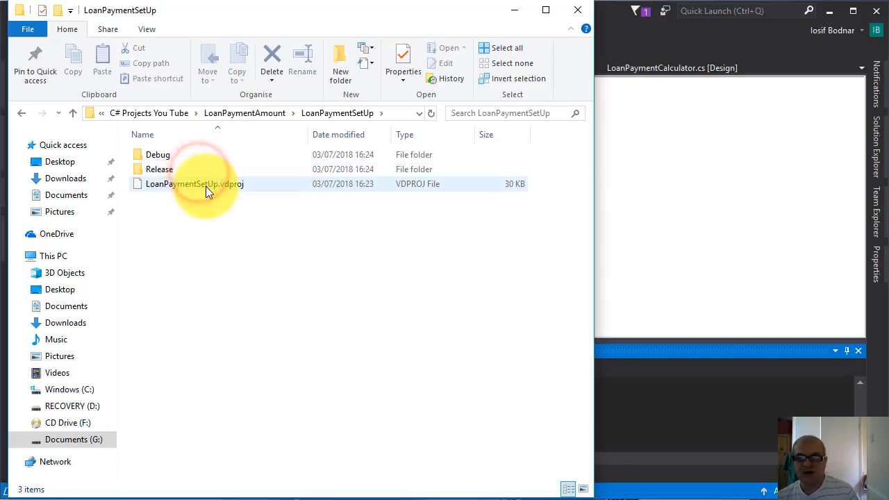
Look at the installer files in the Debug folder and return to the LoanPaymentSetUp folder
mouse_move(155, 156)
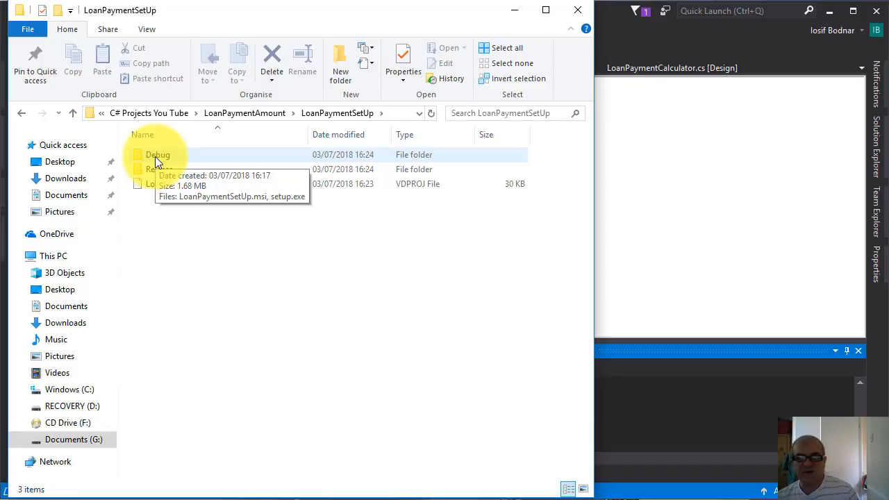
double_click(156, 154)
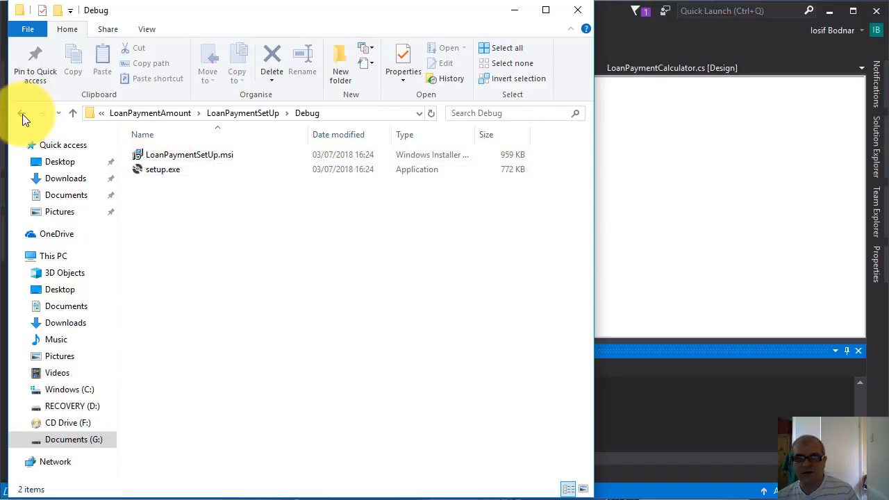
left_click(22, 114)
Run setup.exe from the Release folder and continue past the Loan Payment Setup Wizard's welcome page to the installation folder selection
double_click(156, 169)
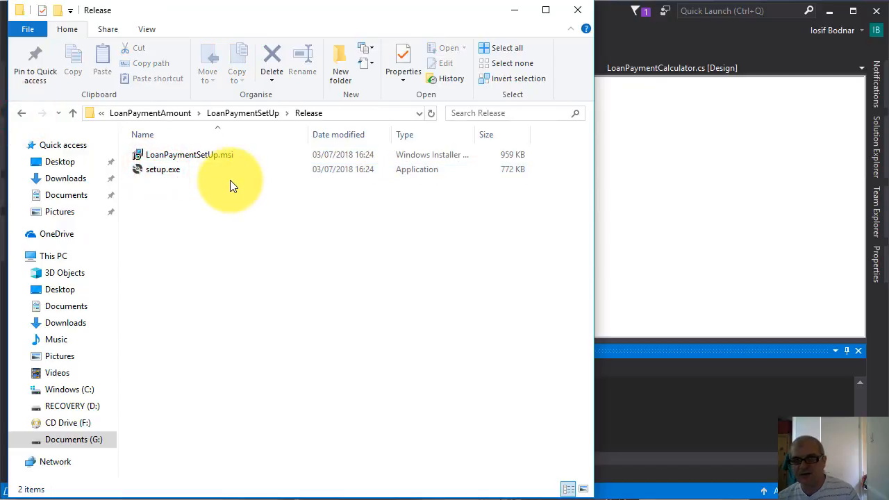
left_click(172, 169)
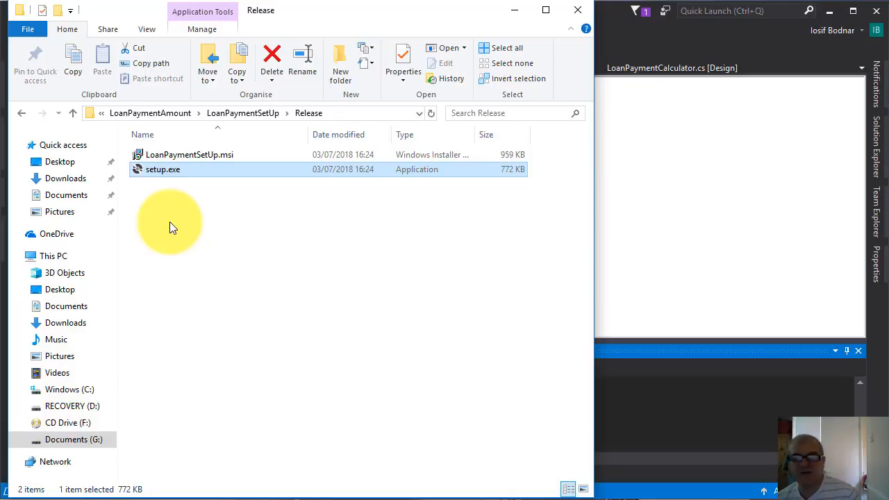
double_click(164, 170)
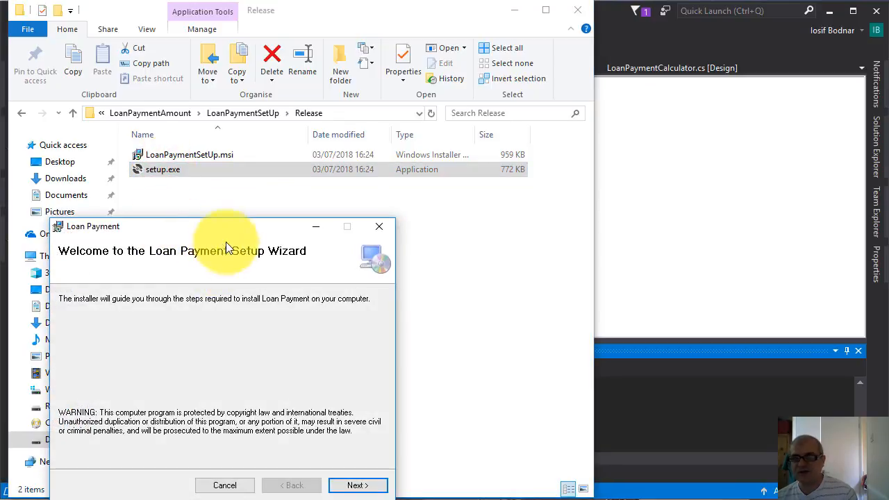
left_click_drag(223, 225, 259, 131)
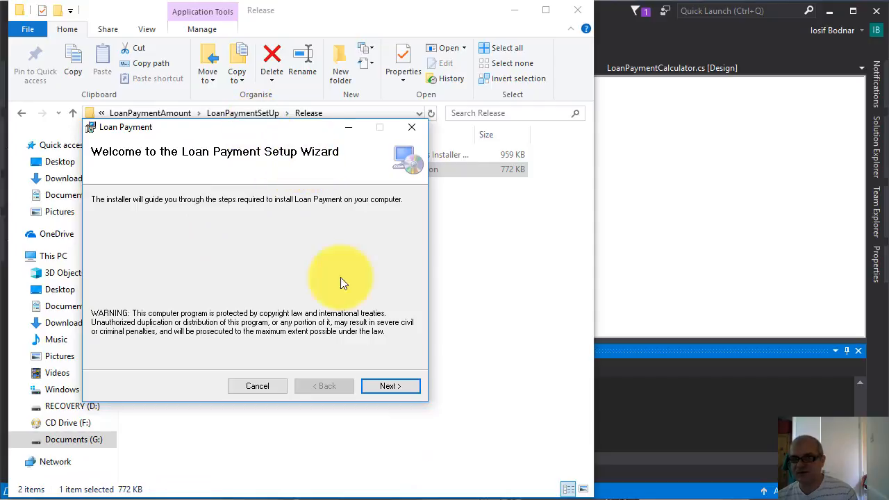
left_click(398, 389)
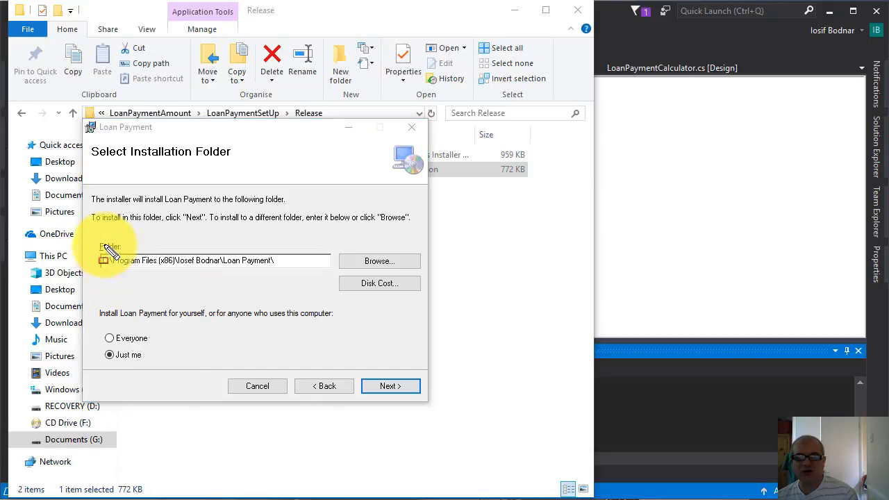
Look at the proposed installation folder and its folder browser, leaving the path as it is
mouse_move(96, 239)
left_mouse_down()
mouse_move(156, 282)
mouse_move(334, 274)
left_mouse_up()
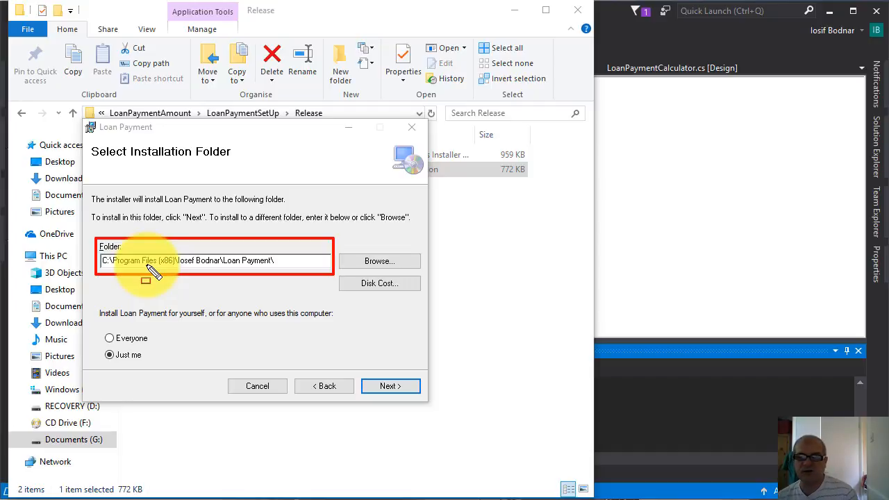
key("Escape")
left_click(390, 260)
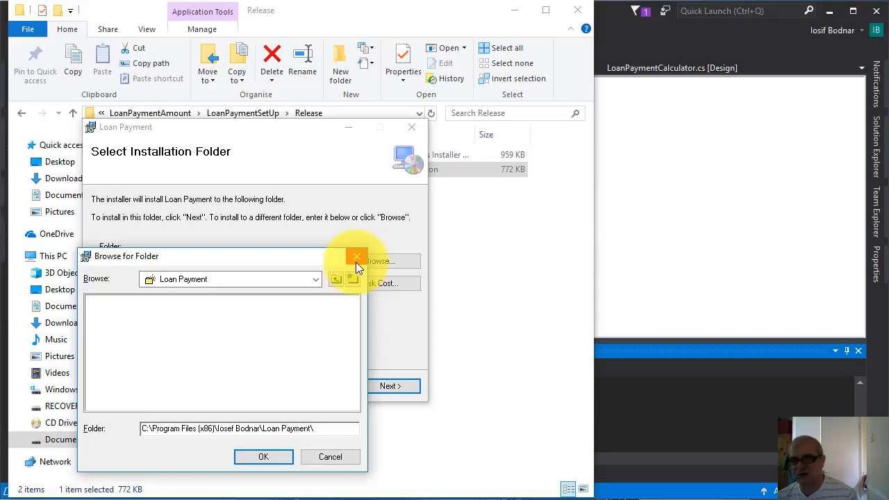
left_click(355, 258)
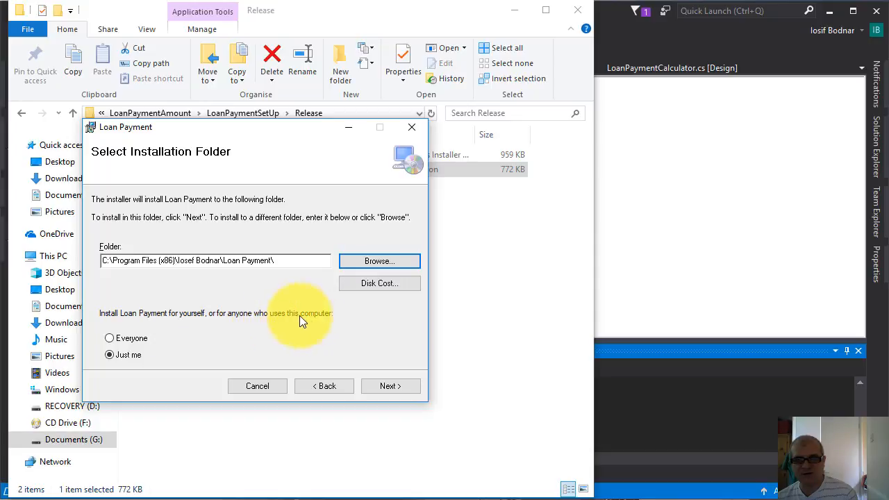
Install Loan Payment for Everyone in the proposed folder and close the setup wizard
left_click(110, 338)
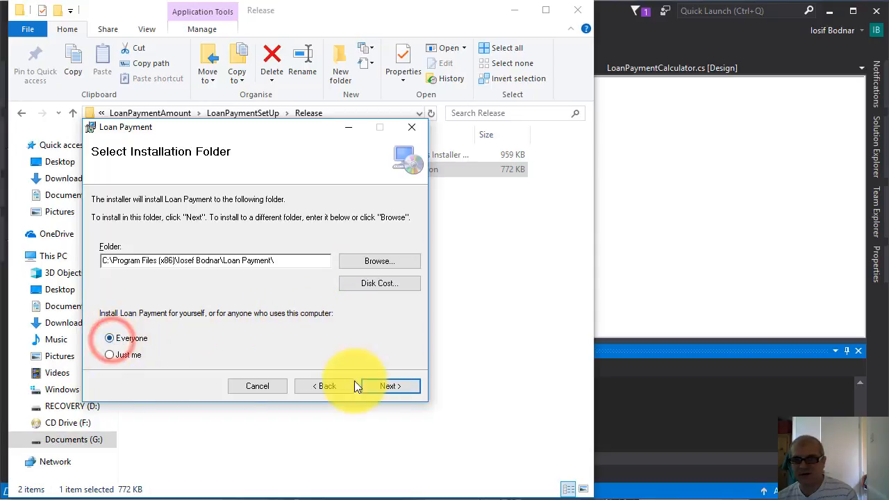
left_click(402, 387)
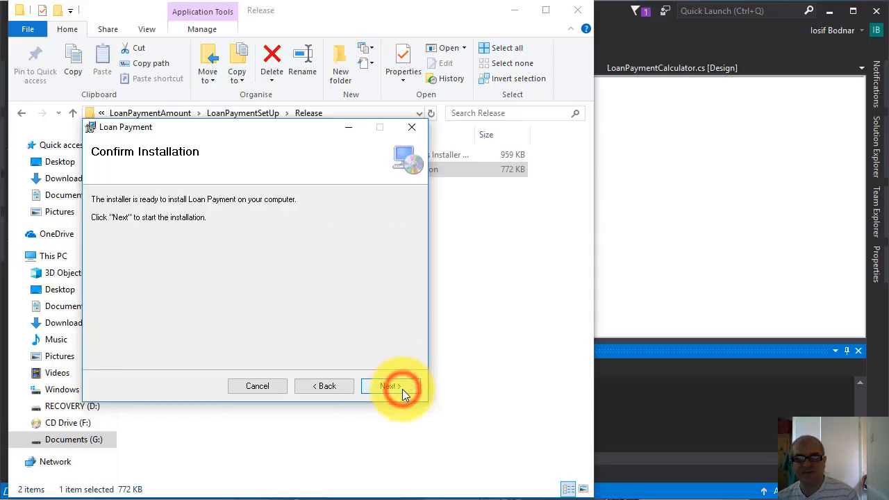
left_click(390, 386)
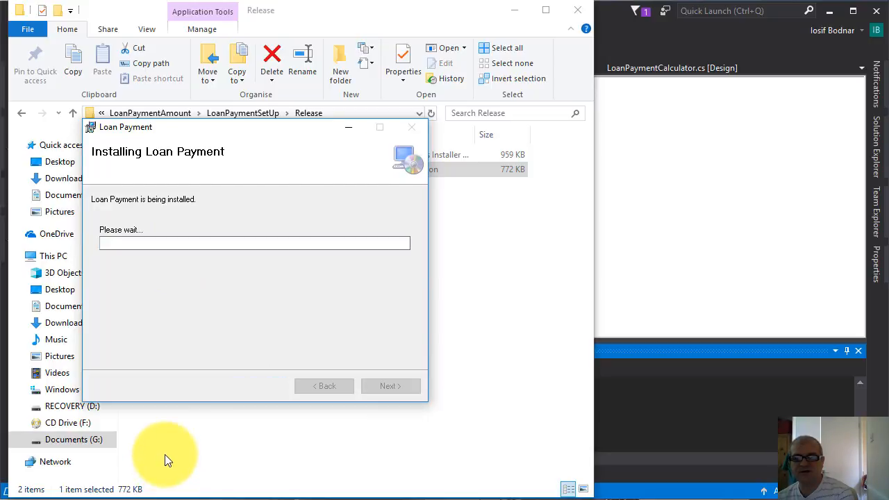
mouse_move(90, 183)
left_mouse_down()
mouse_move(257, 218)
mouse_move(283, 209)
left_mouse_up()
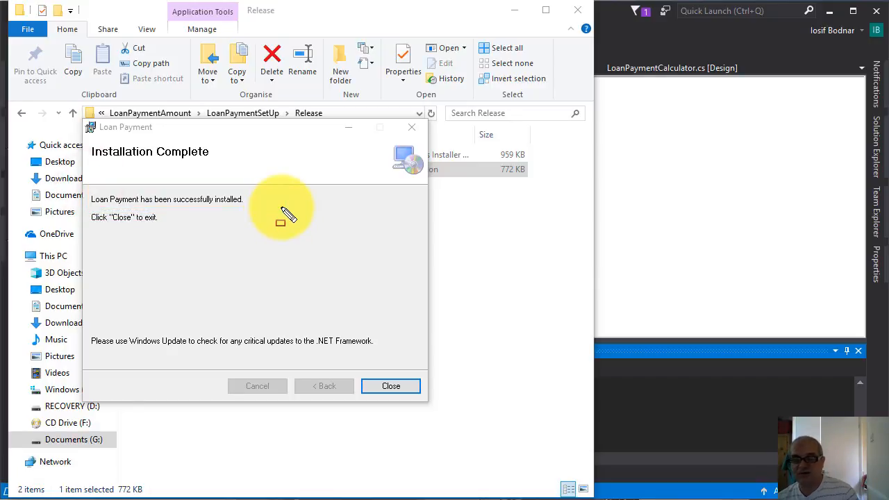
left_click(402, 387)
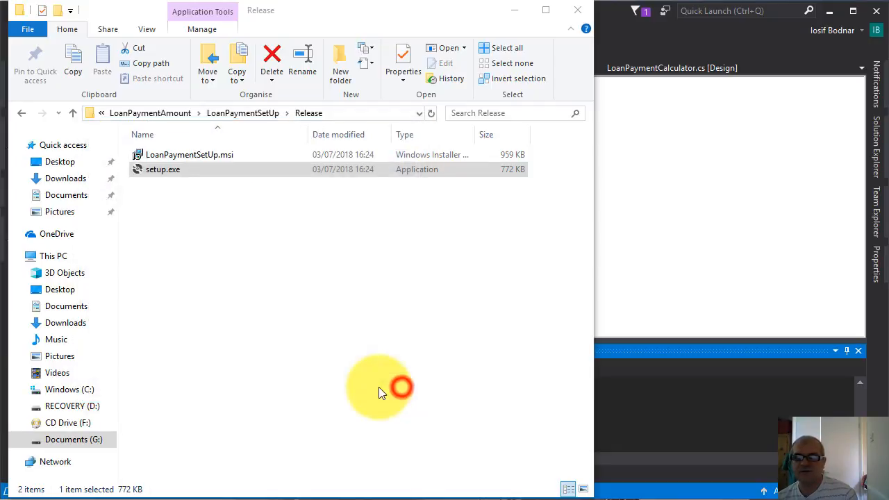
Minimize File Explorer and Visual Studio and move the LoanPayment shortcut to the upper middle of the desktop
left_click(516, 13)
left_click(829, 11)
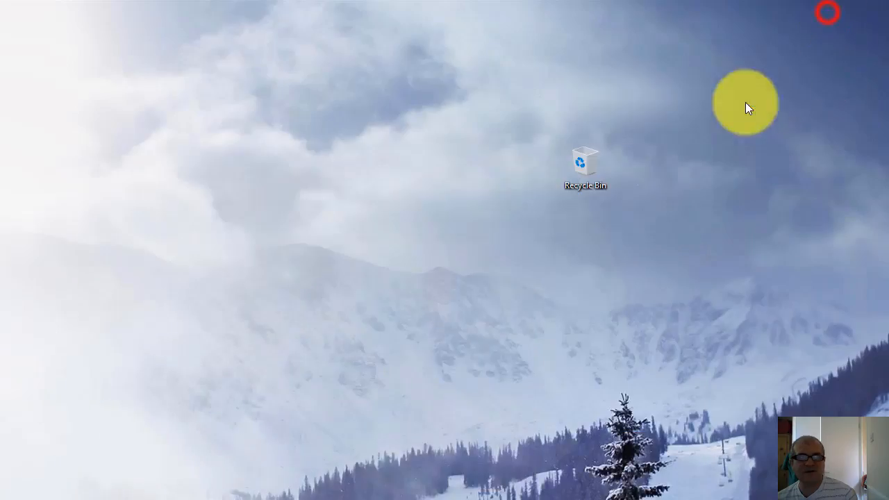
left_click_drag(40, 109, 378, 120)
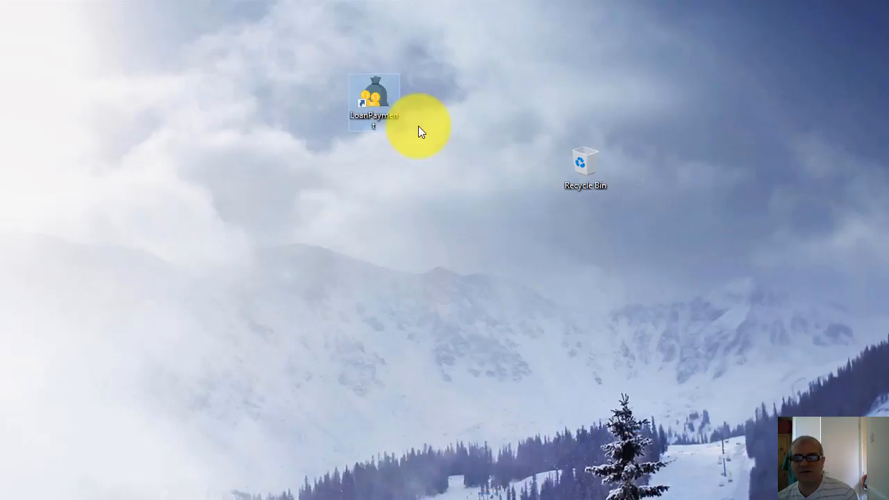
mouse_move(318, 52)
left_mouse_down()
mouse_move(320, 111)
mouse_move(435, 146)
left_mouse_up()
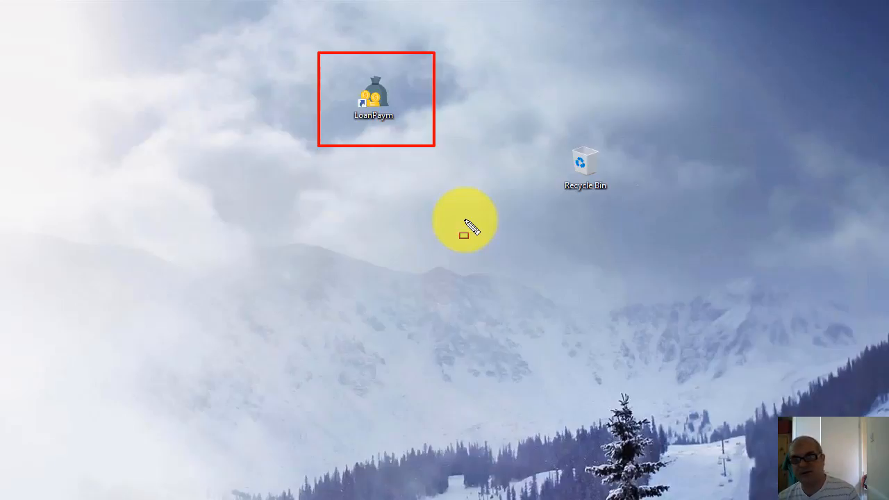
Launch the installed application from its desktop shortcut, bring its window into view and open the Monthly Payment Amount calculation
double_click(380, 109)
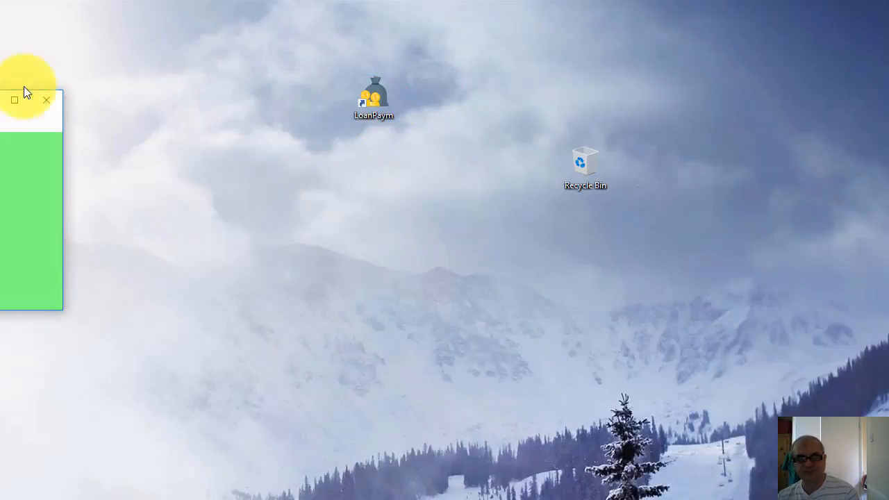
left_click_drag(0, 109, 436, 90)
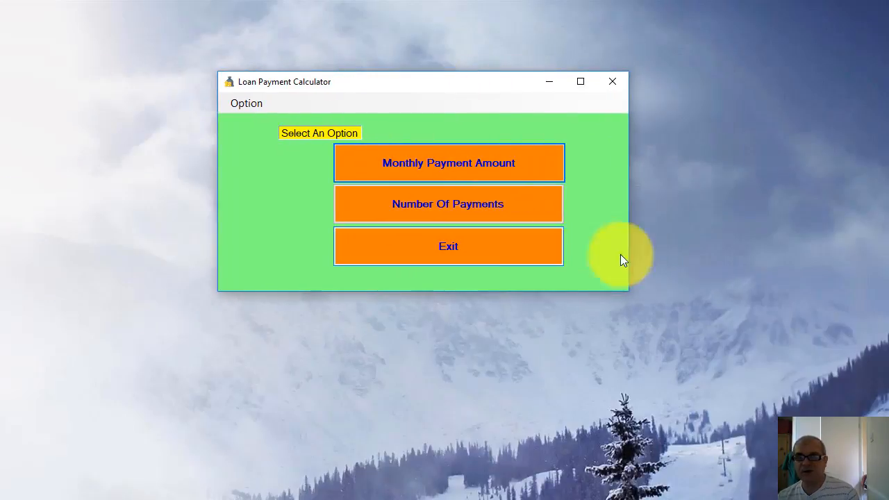
left_click(455, 167)
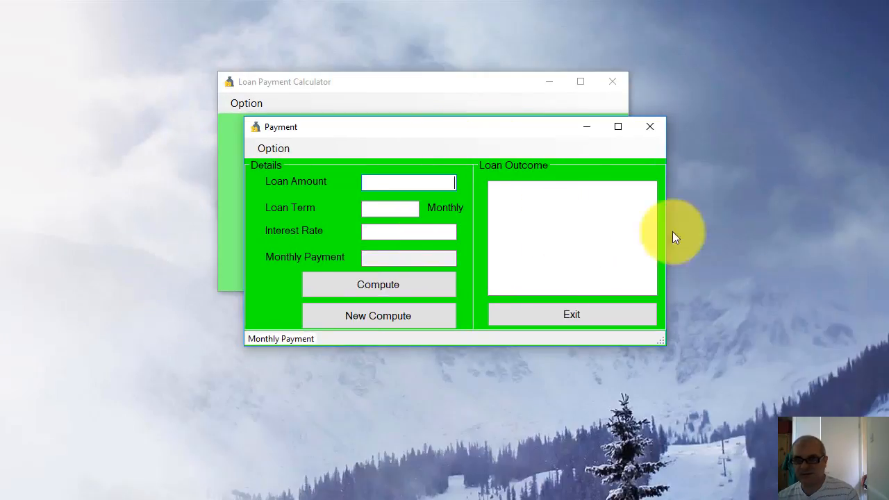
Compute the monthly payment for a loan of 2500 over 36 months at an interest rate of 5
type("2500")
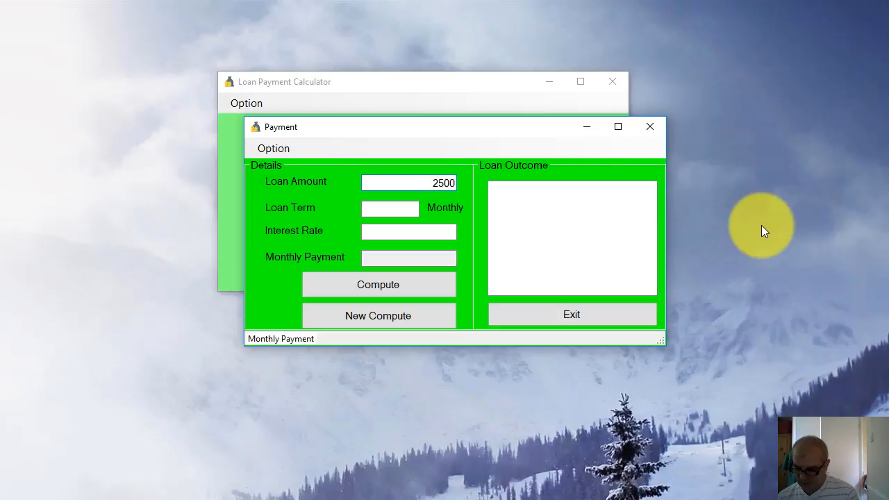
key("Tab")
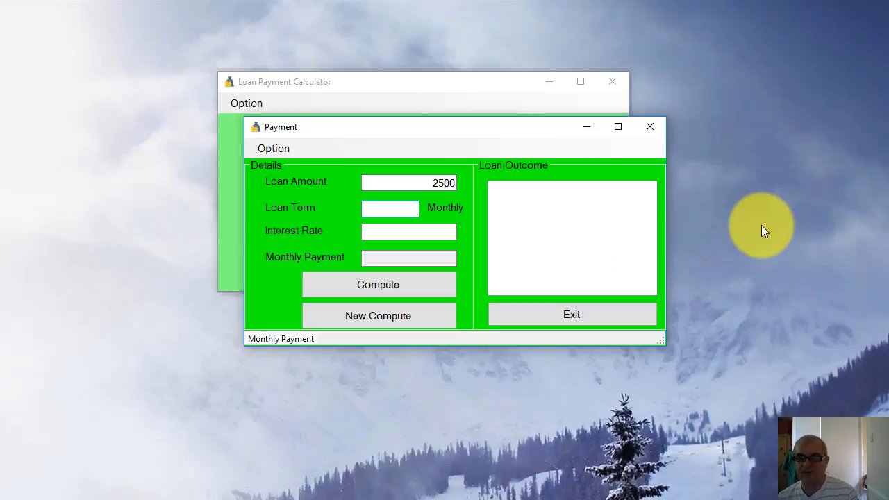
type("36")
key("Tab")
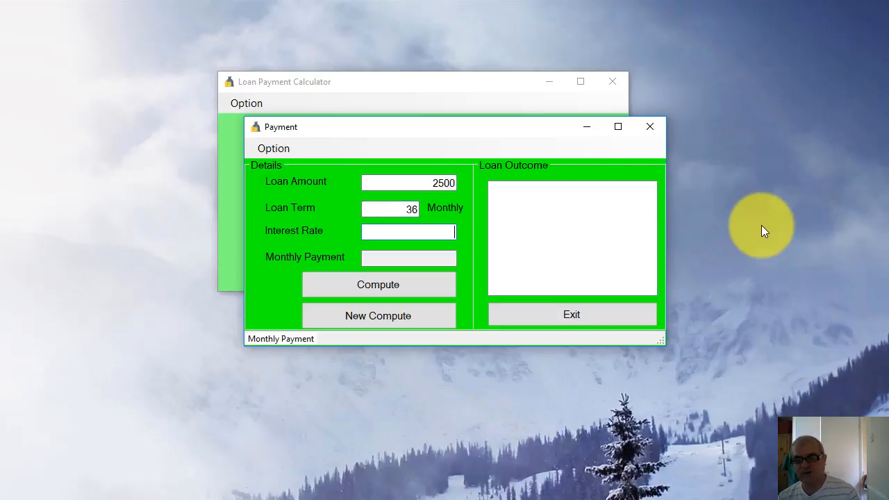
type("5")
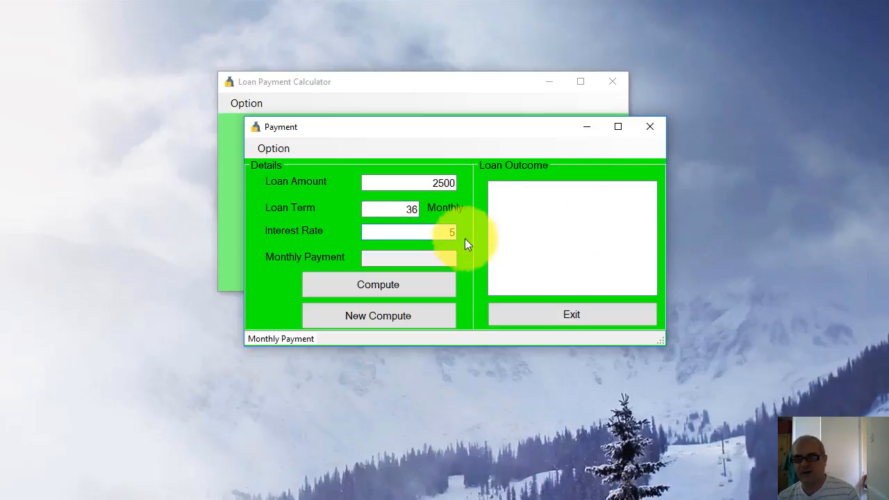
left_click(391, 280)
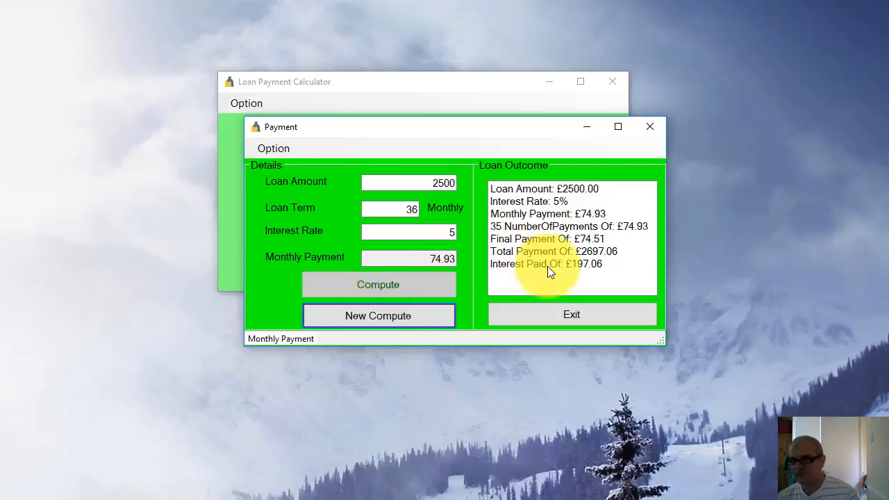
Clear the form for a new computation and switch it to Number Of Payments
left_click(385, 319)
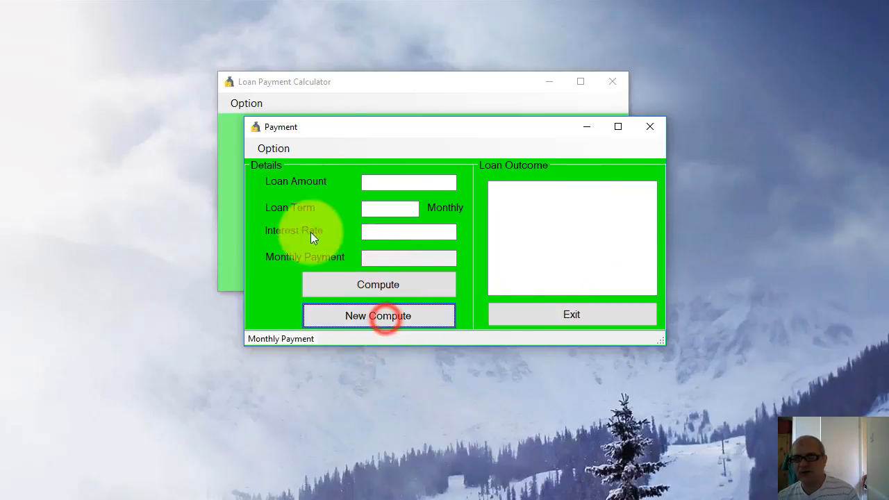
left_click(271, 150)
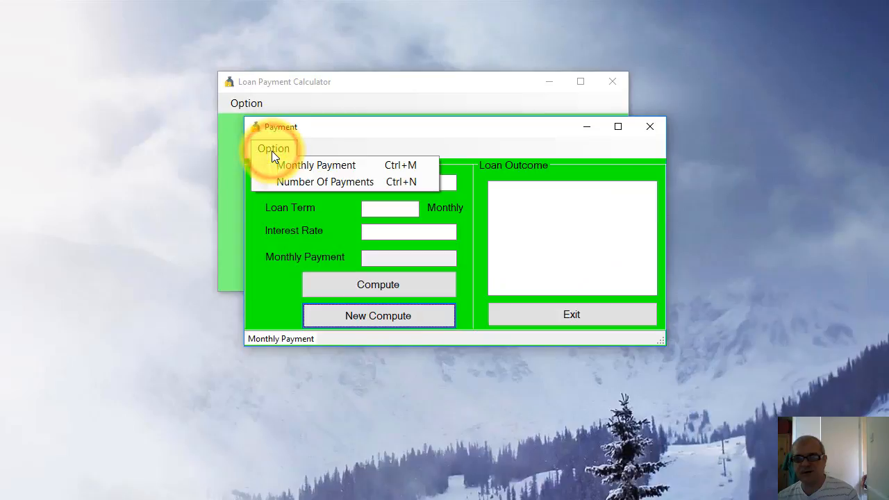
left_click(296, 184)
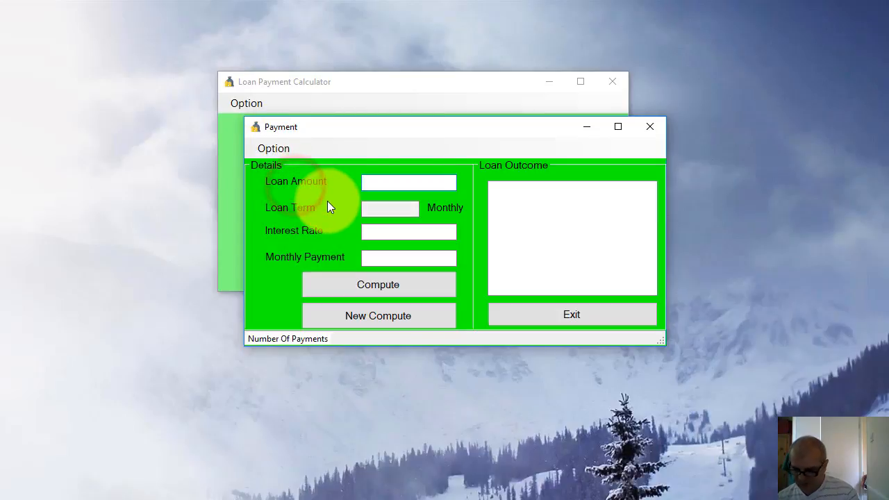
Compute the number of payments for a 2500 loan at interest rate 5 with monthly payment 74.93, and clear and exit the Payment form
type("2500")
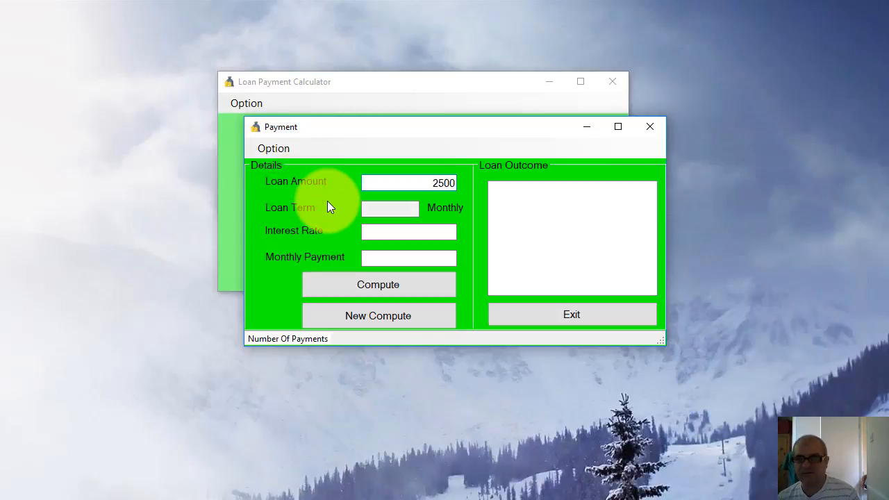
key("Tab")
type("5")
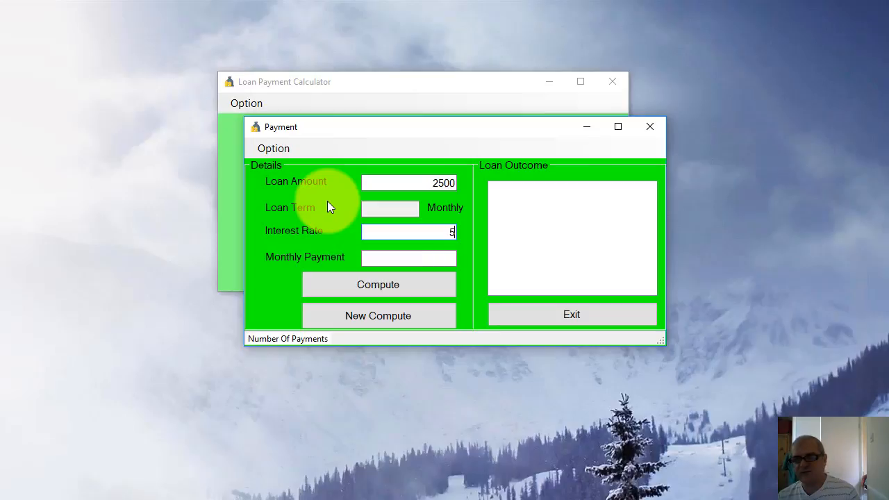
key("Tab")
type("74.93")
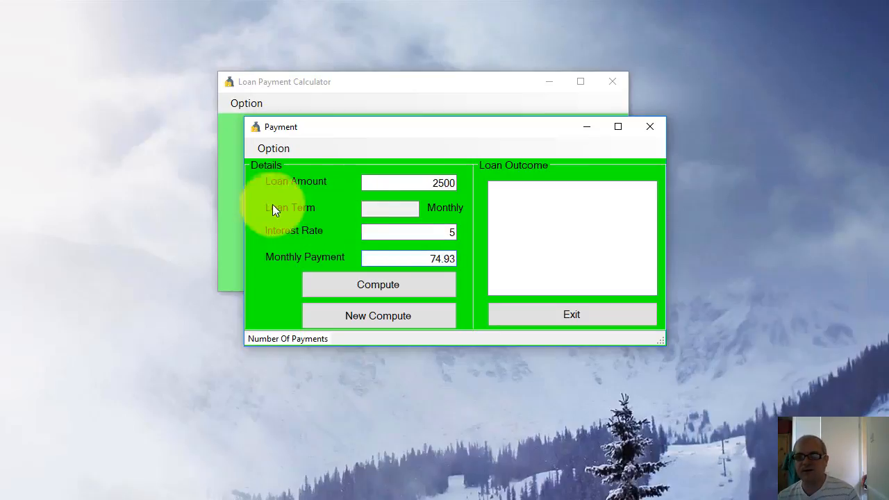
left_click(374, 292)
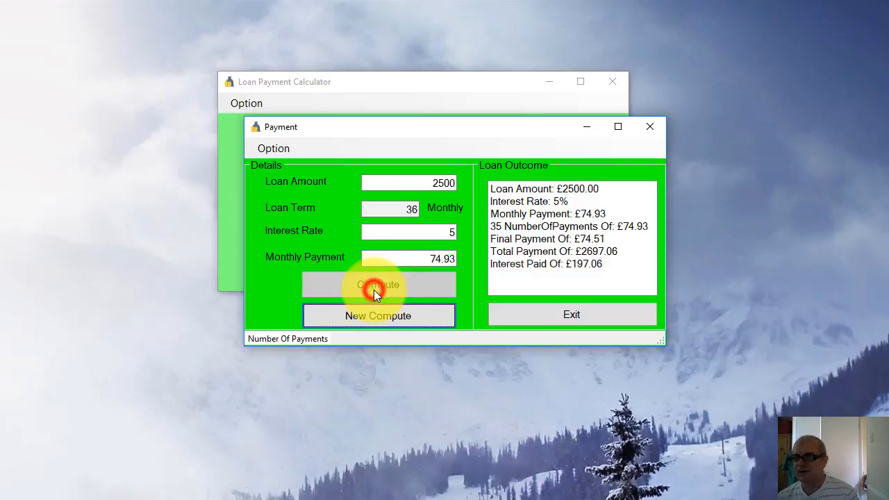
left_click(401, 318)
left_click(583, 318)
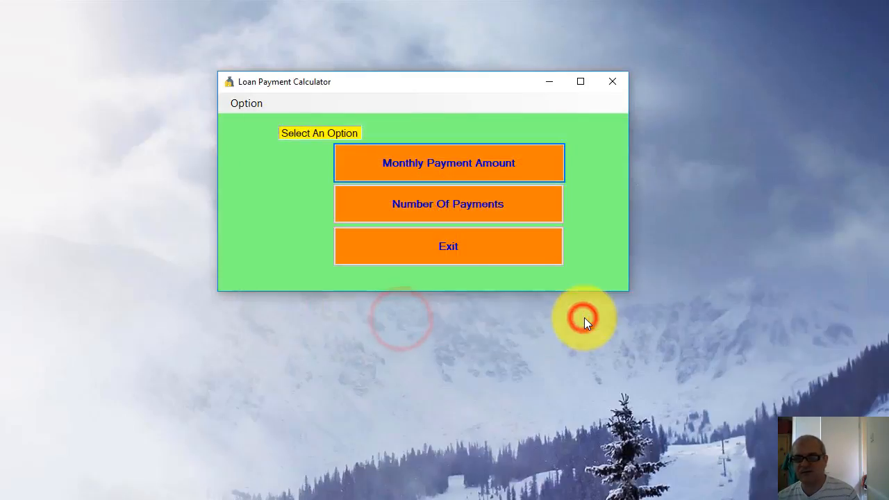
Compute the number of payments for a 7800 loan at interest rate 1.5 with monthly payment 156, and exit the whole application
left_click(481, 203)
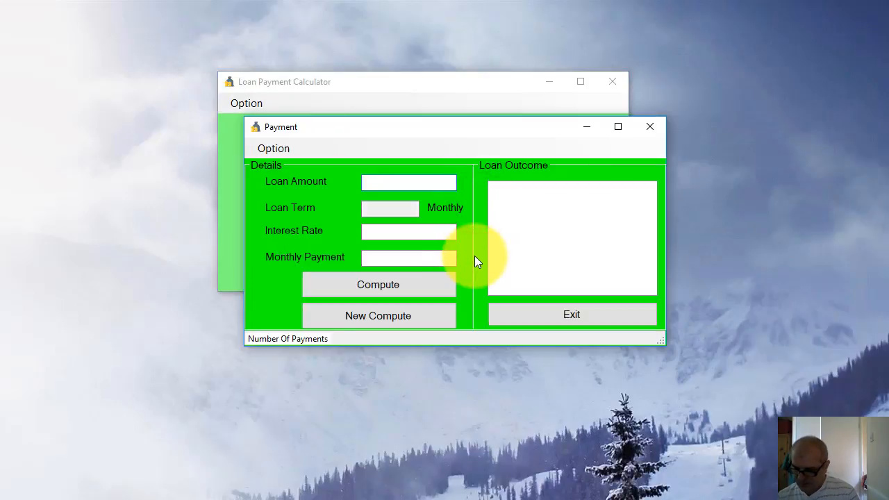
type("7800")
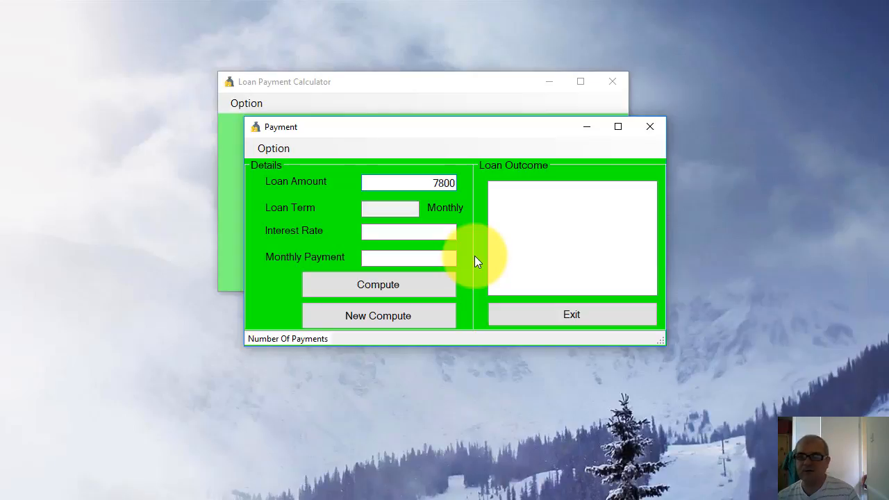
left_click(413, 234)
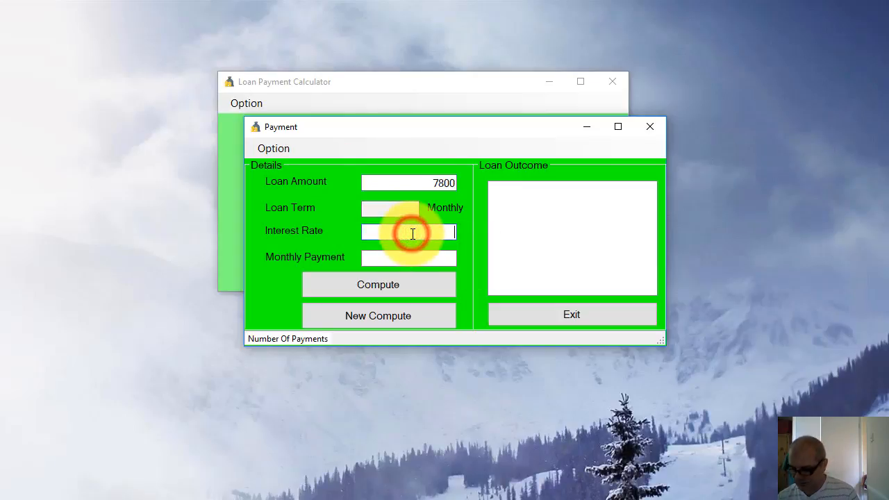
type("1.5")
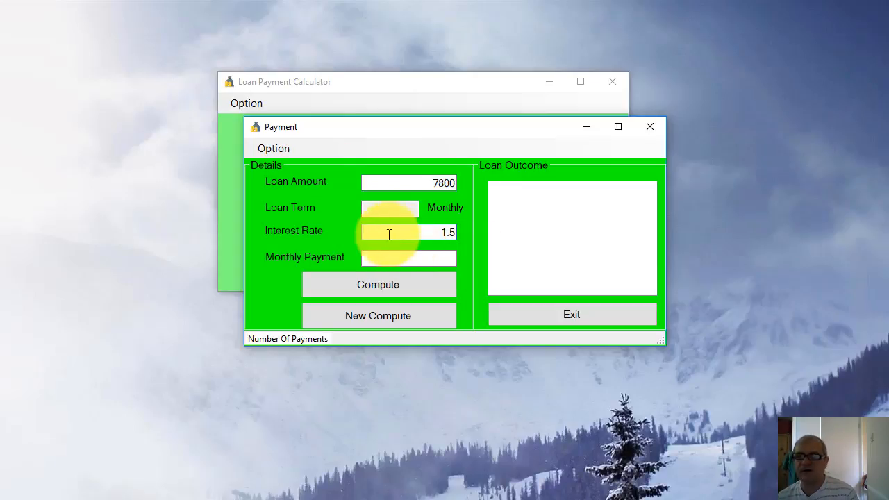
left_click(403, 255)
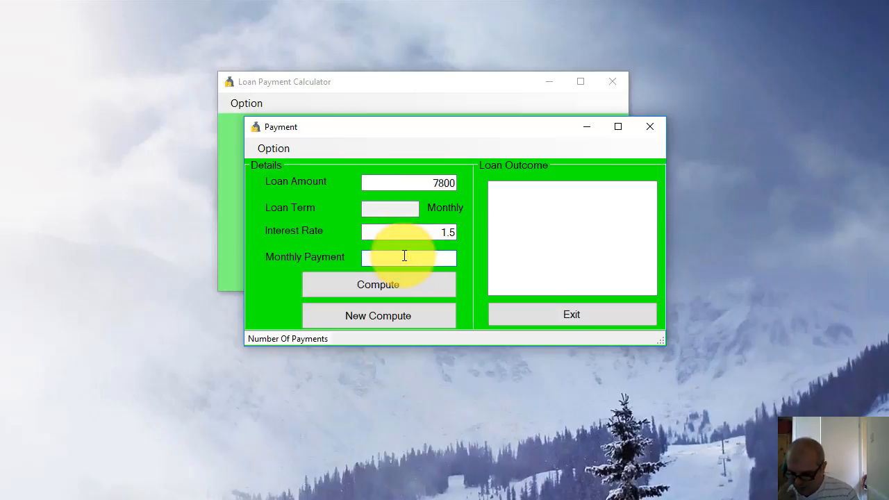
type("156")
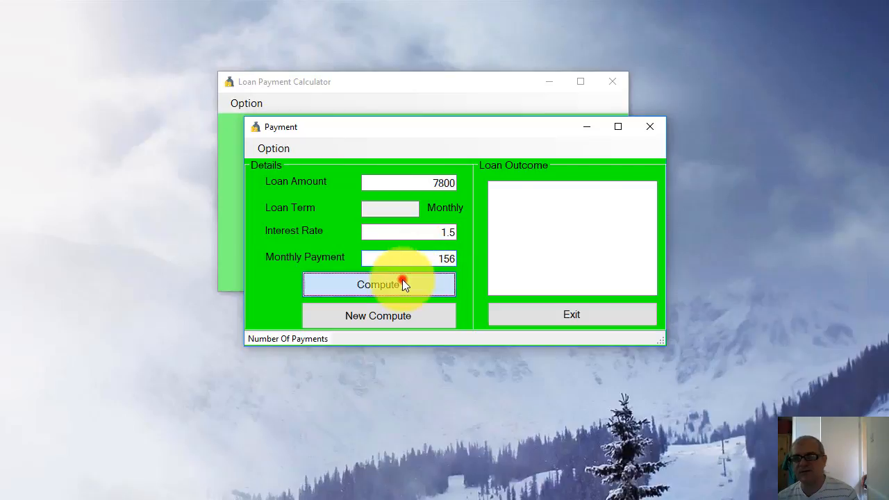
left_click(402, 282)
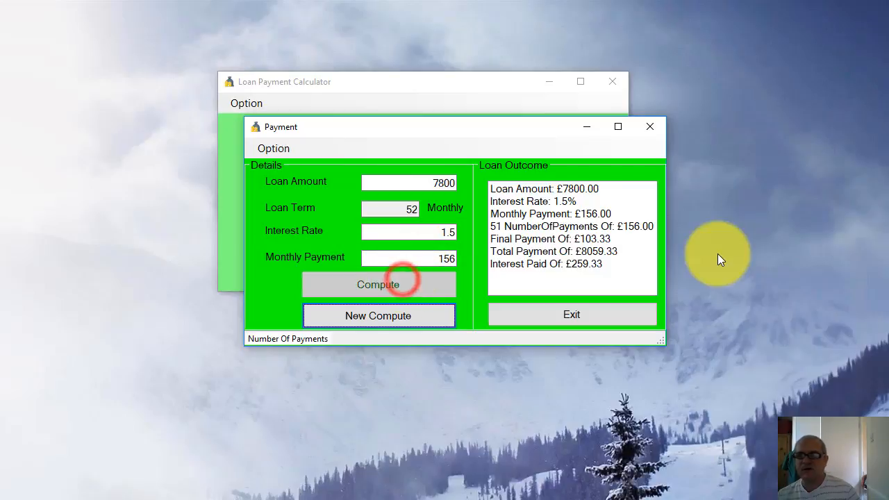
left_click(616, 313)
left_click(475, 247)
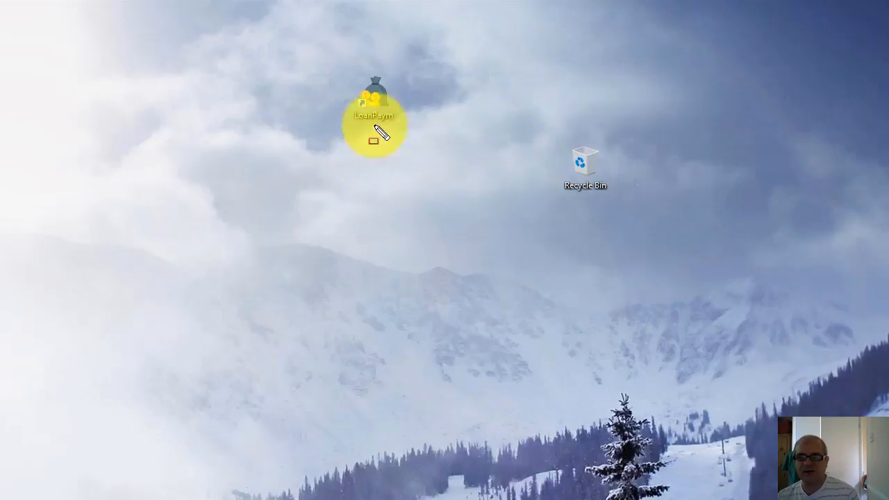
Launch the installed Loan Payment application from the L section of the Windows app list and open its Monthly Payment Amount form
left_click_drag(333, 66, 451, 134)
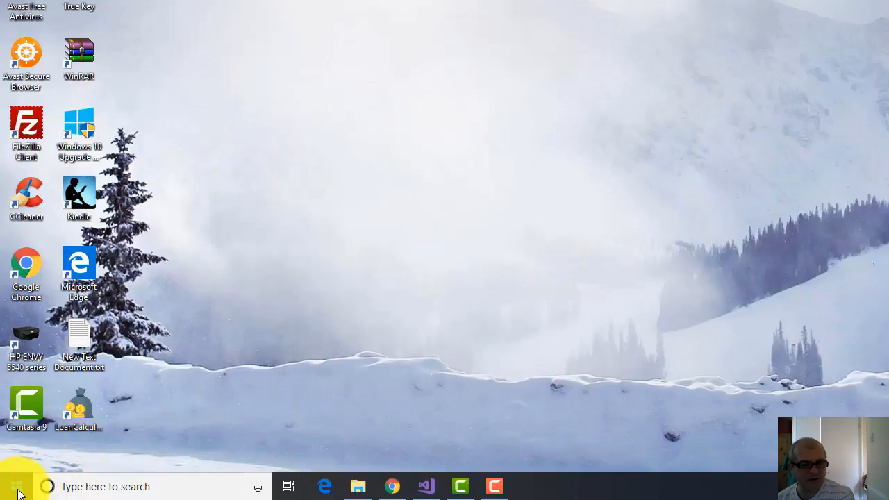
left_click(18, 486)
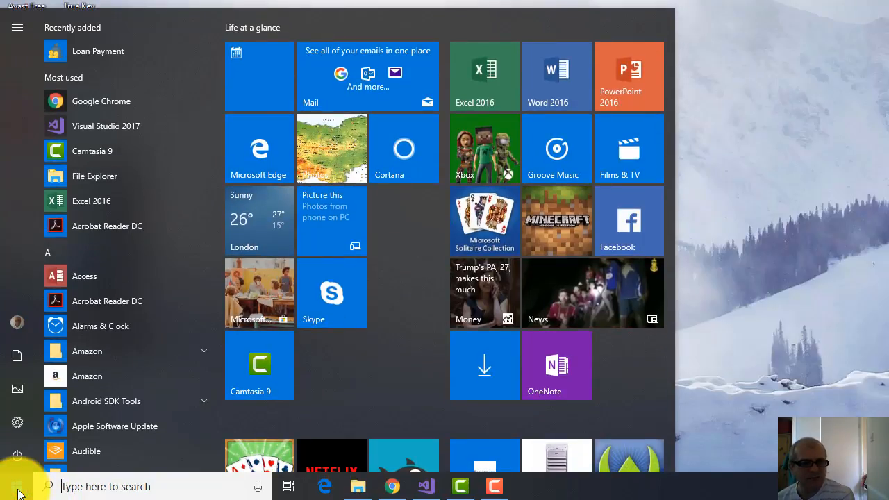
left_click(82, 250)
left_click(142, 221)
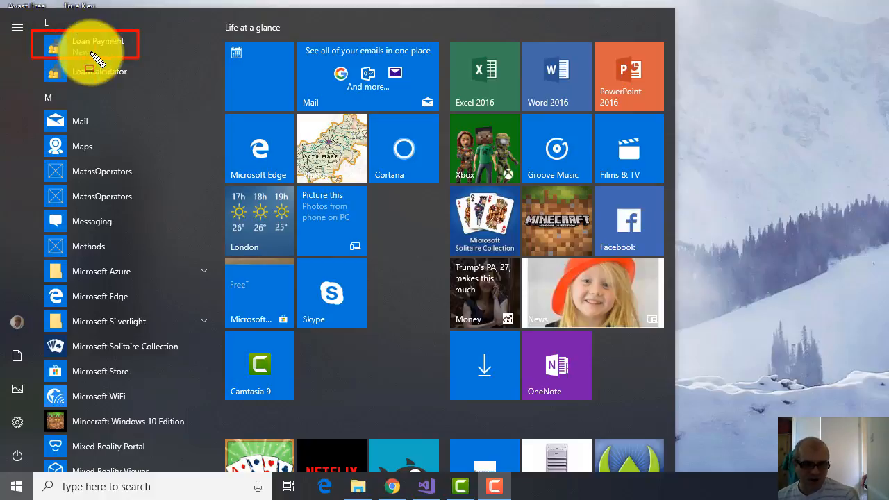
key("Escape")
left_click(71, 60)
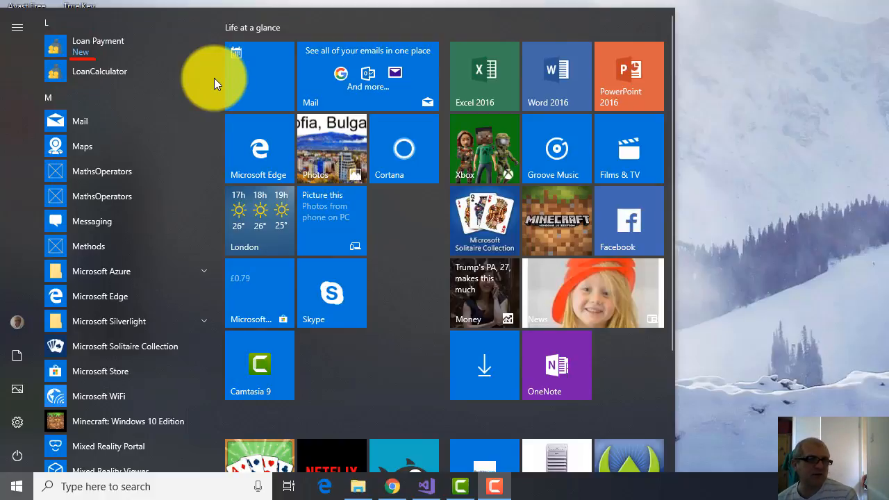
left_click(70, 50)
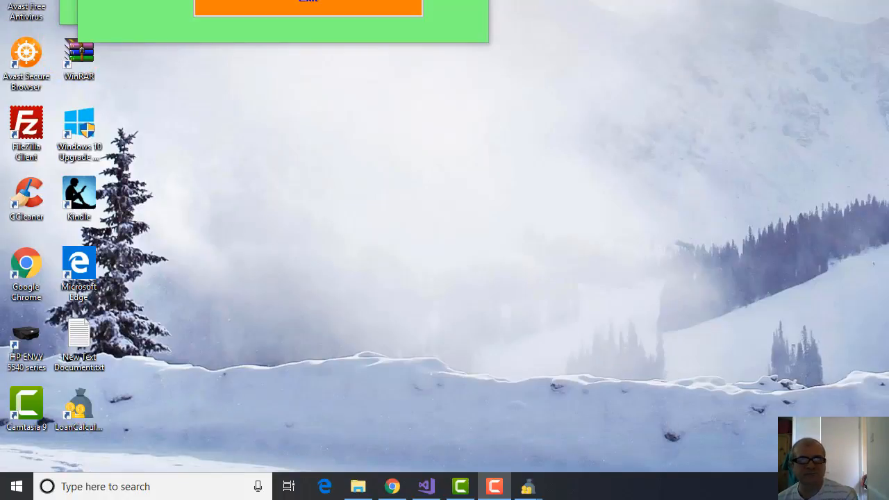
left_click_drag(350, 98, 527, 109)
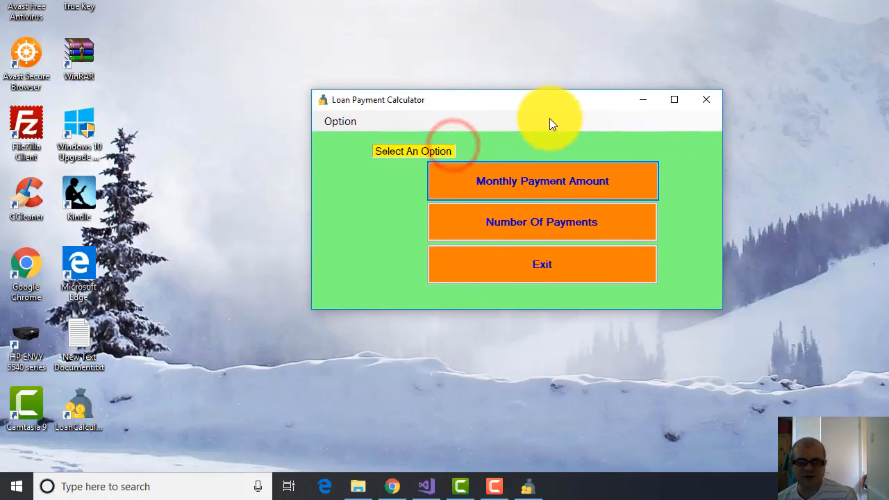
left_click(581, 183)
Switch to Windows Settings and locate the Loan Payment entry in the installed apps list under Apps & features
left_click(19, 493)
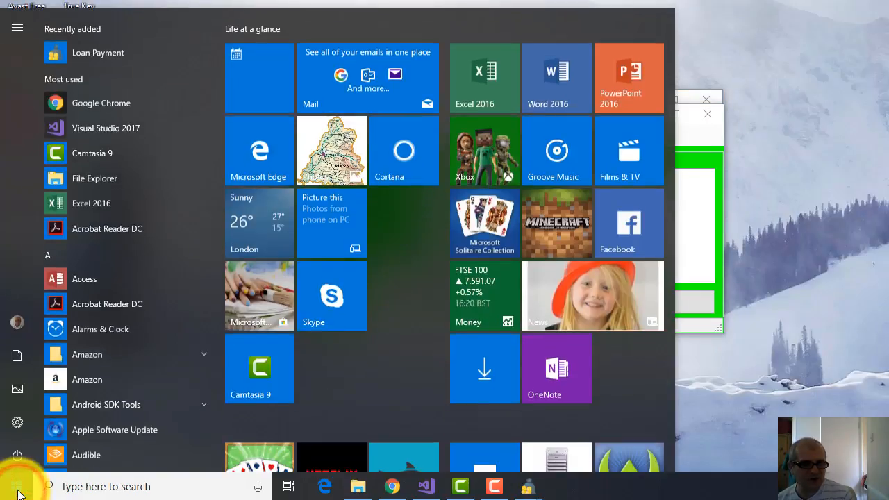
left_click(17, 425)
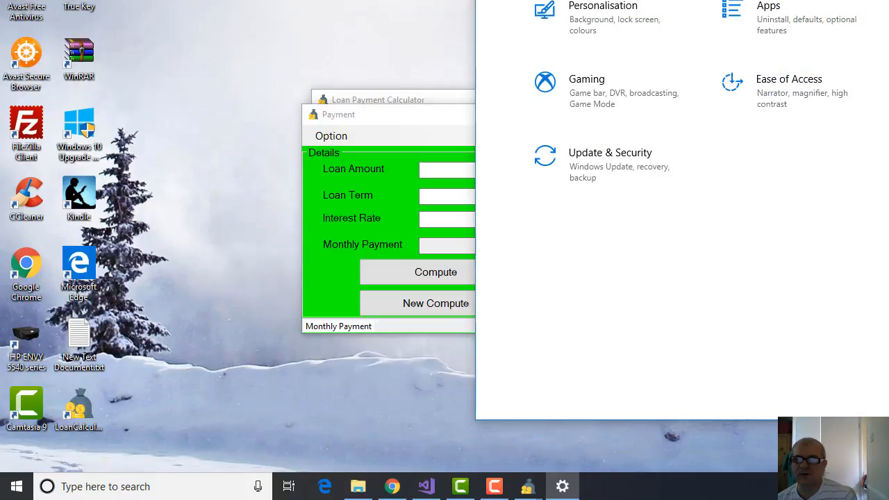
left_click_drag(888, 0, 660, 0)
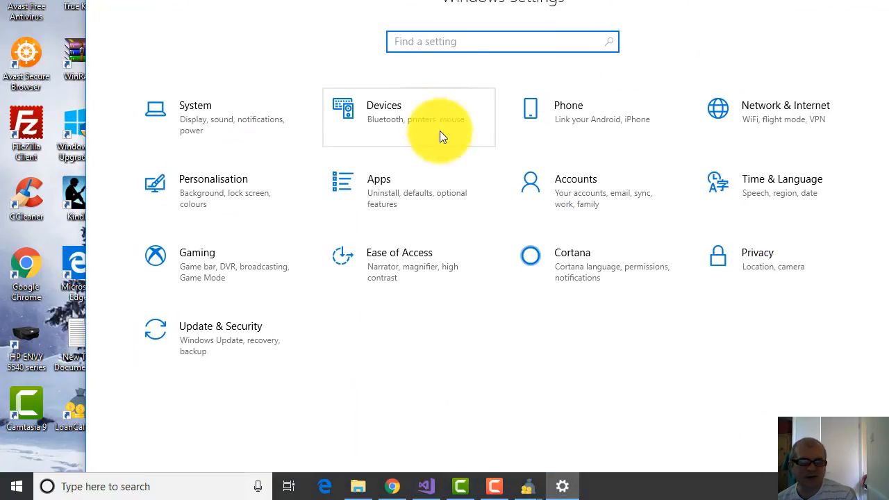
left_click(378, 189)
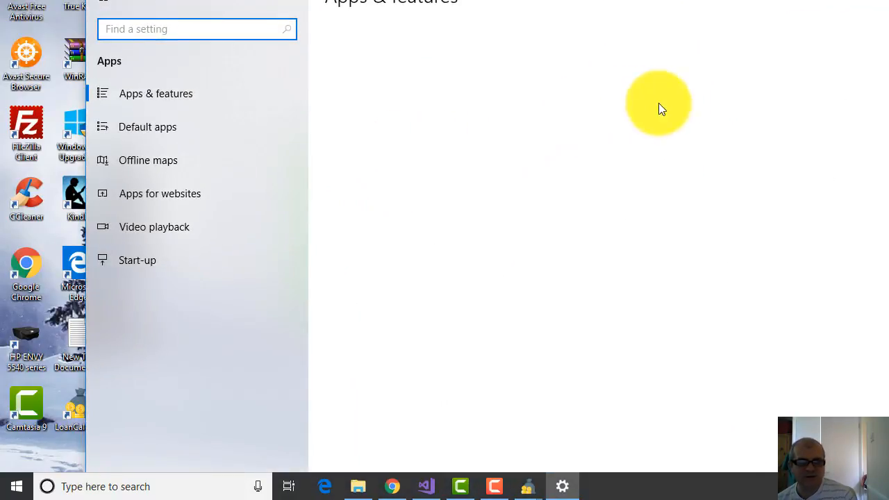
scroll(681, 94, "down", 5)
scroll(685, 97, "down", 10)
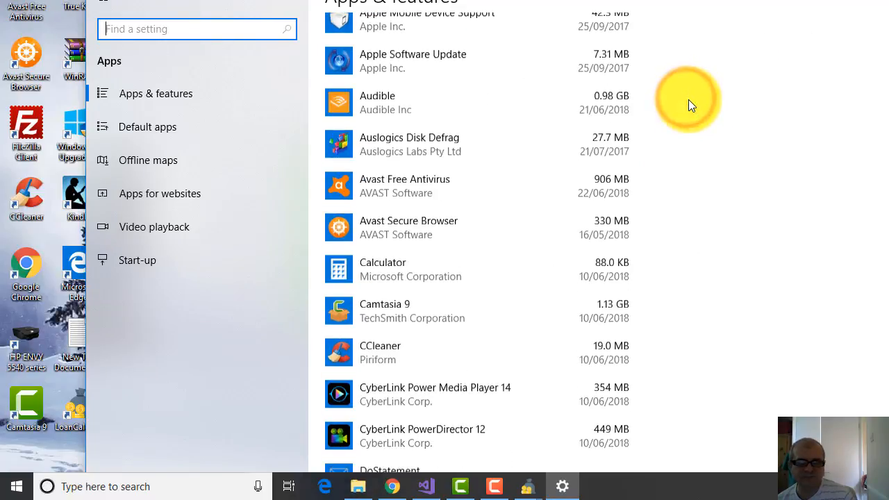
scroll(689, 100, "down", 15)
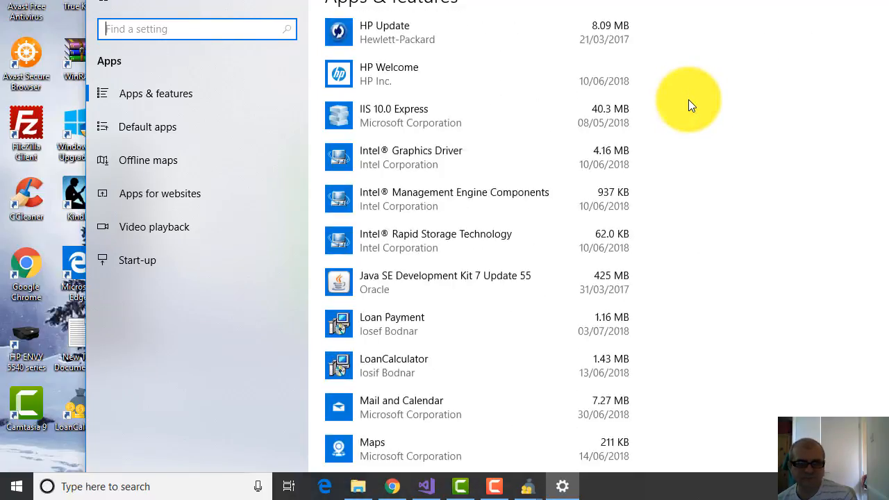
scroll(689, 100, "up", 1)
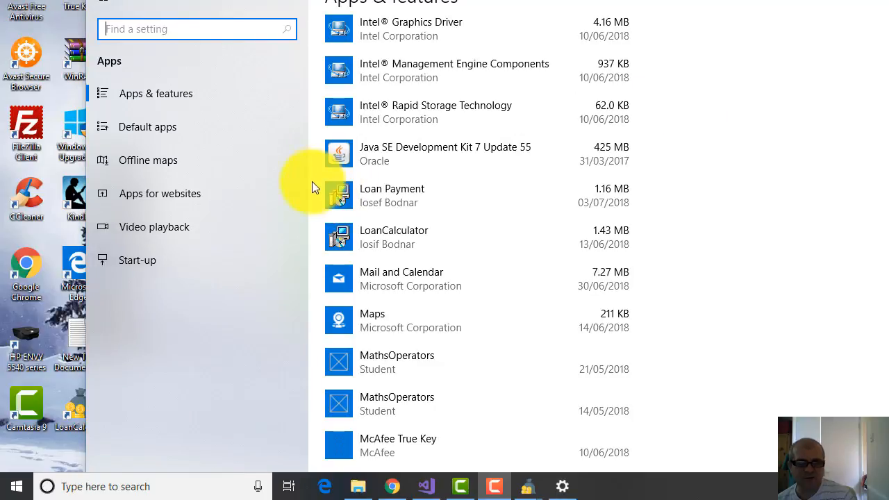